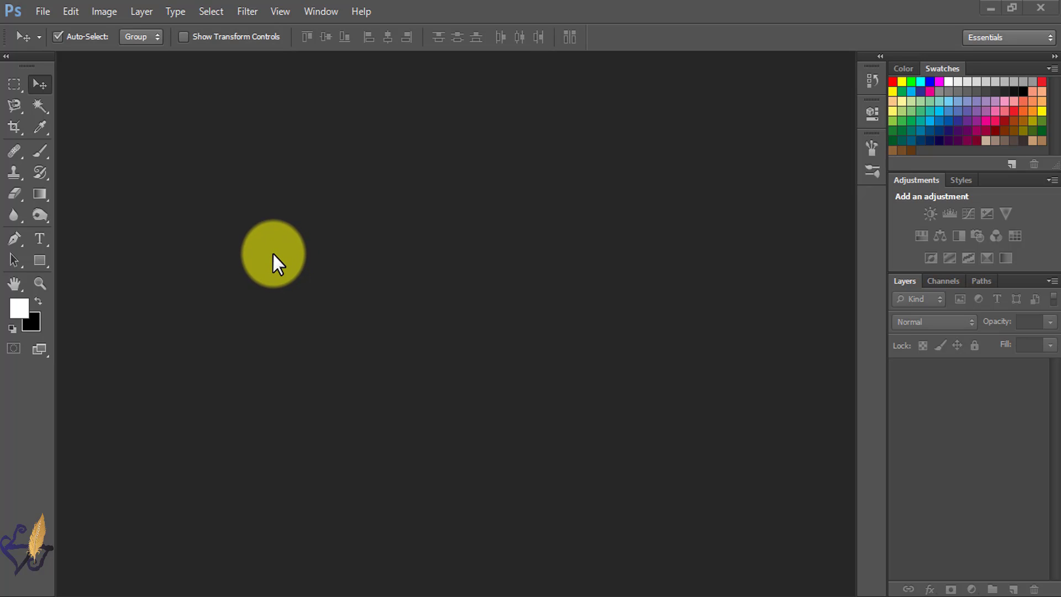
# Step: Open fire-hell-inferno-auto-tune.jpg from the File Explorer folder in Photoshop and convert its Background into the regular layer Layer 0
pyautogui.click(987, 6)
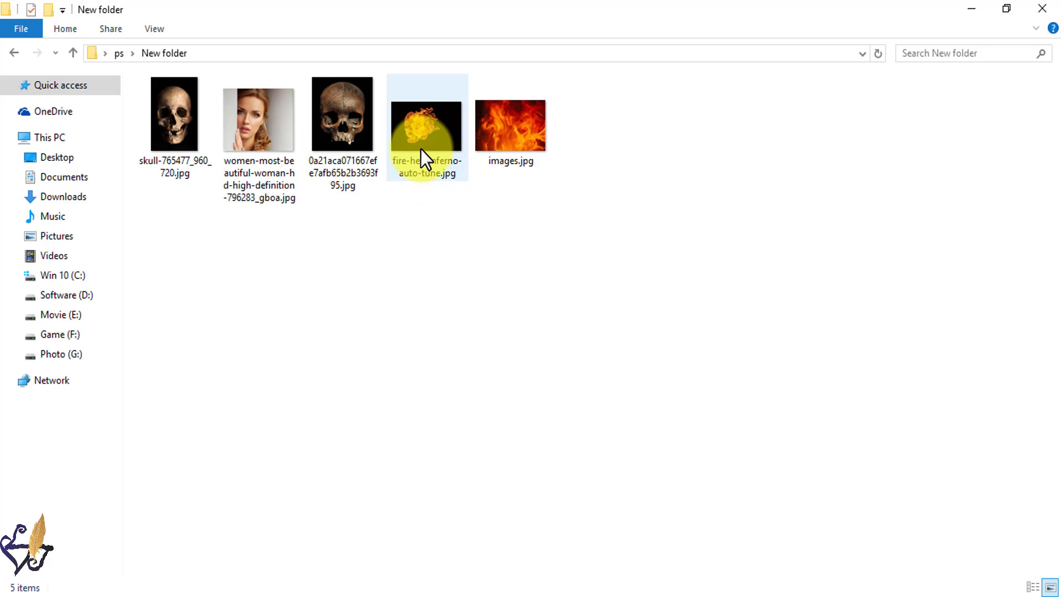
pyautogui.moveTo(420, 133); pyautogui.dragTo(490, 421)
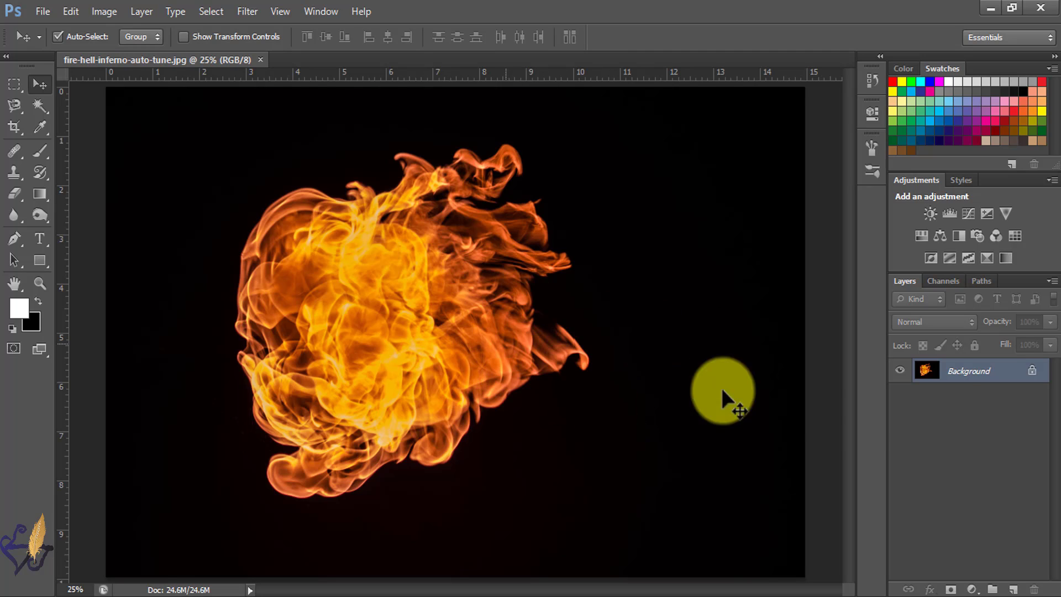
pyautogui.doubleClick(942, 373)
pyautogui.click(643, 194)
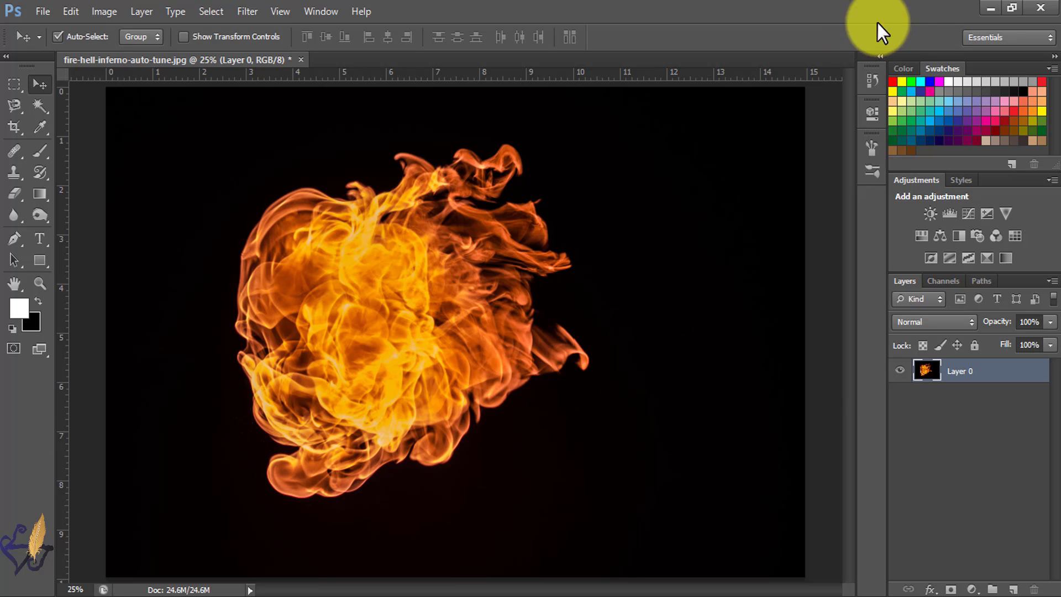
# Step: Place images.jpg from the folder into the fire document and enlarge it proportionally around its centre to about 317%
pyautogui.click(990, 9)
pyautogui.moveTo(519, 128); pyautogui.dragTo(486, 391)
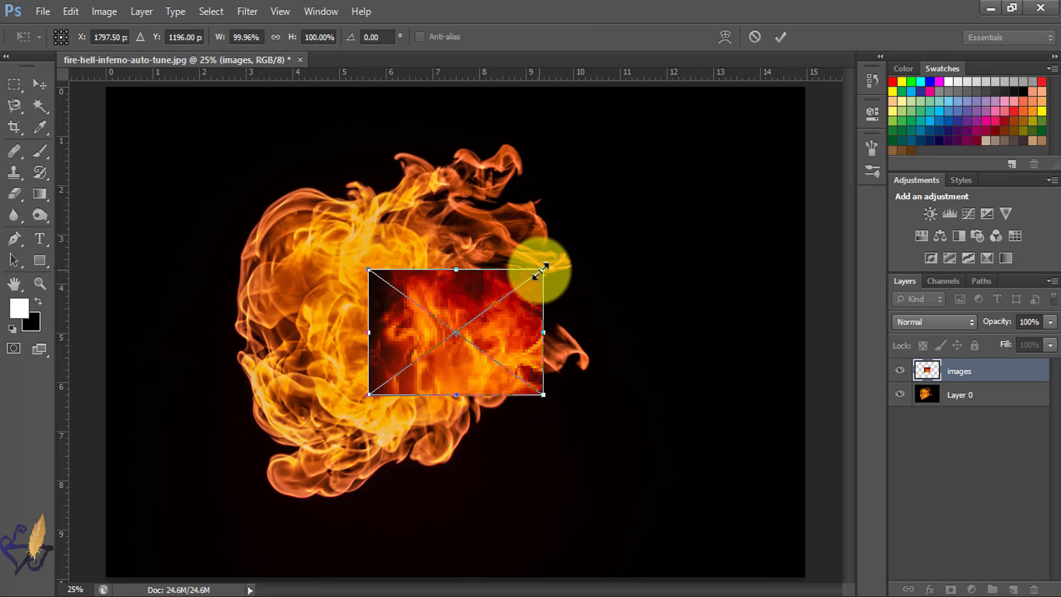
pyautogui.moveTo(541, 271); pyautogui.dragTo(729, 119)
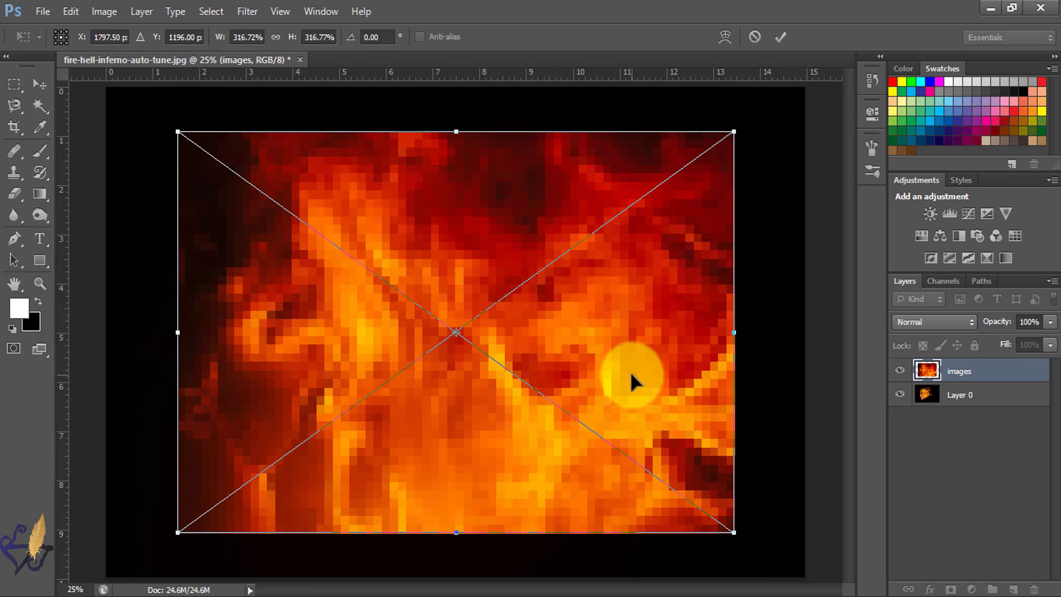
pyautogui.press('Return')
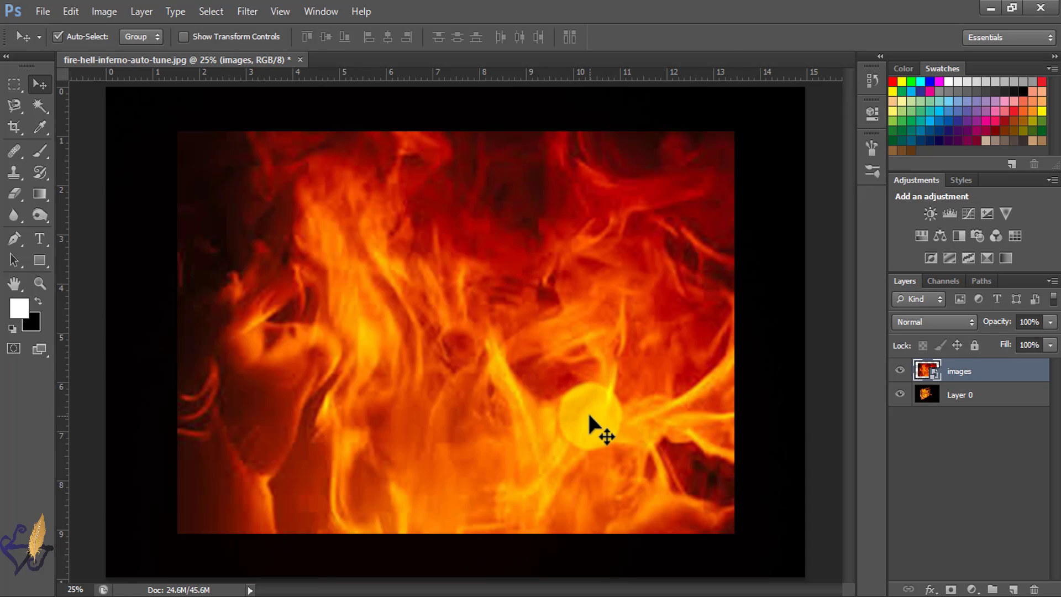
# Step: Scale the images layer to cover the whole canvas and lower its opacity to 75%
pyautogui.moveTo(589, 415)
pyautogui.mouseDown()
pyautogui.moveTo(573, 422)
pyautogui.moveTo(580, 414)
pyautogui.mouseUp()
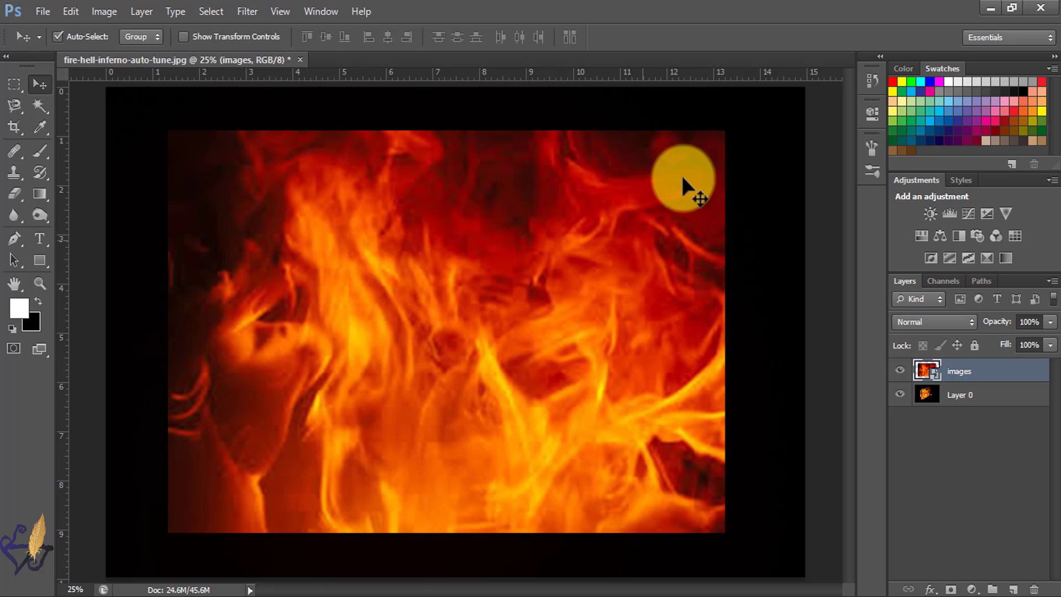
pyautogui.hotkey('ctrl', 't')
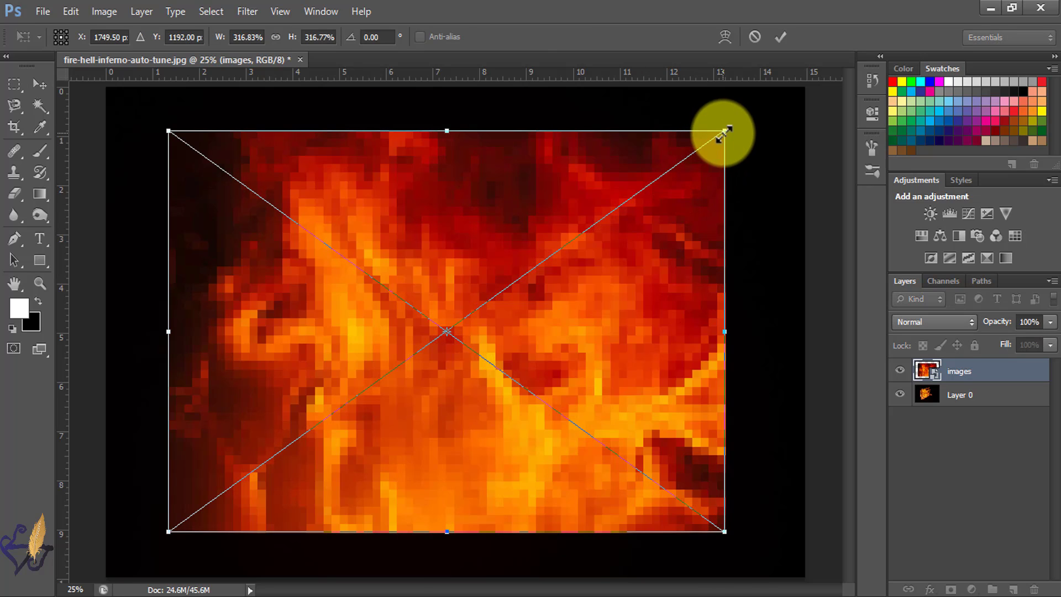
pyautogui.press('Return')
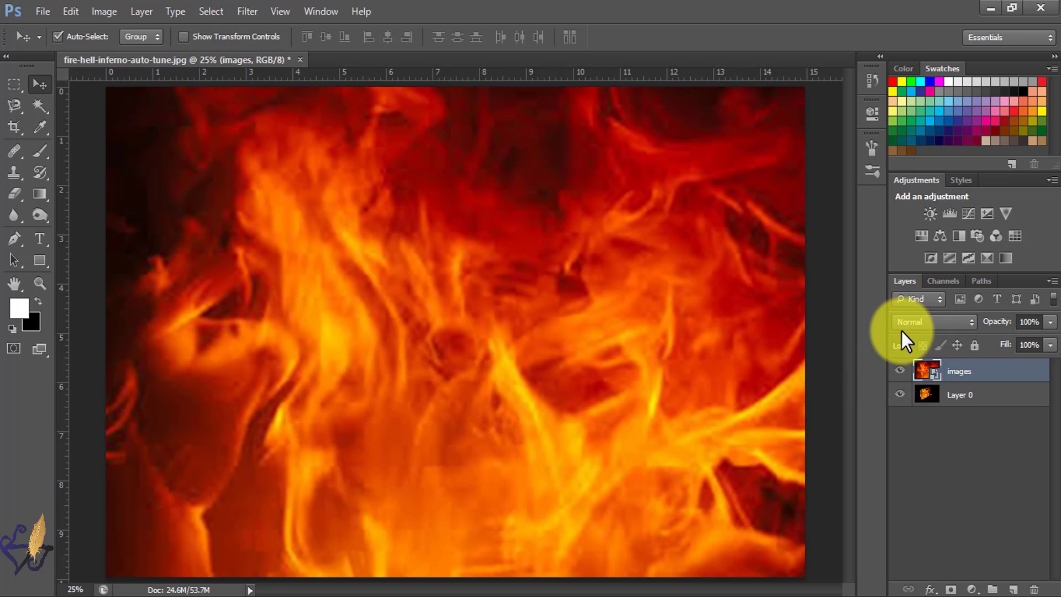
pyautogui.click(1050, 323)
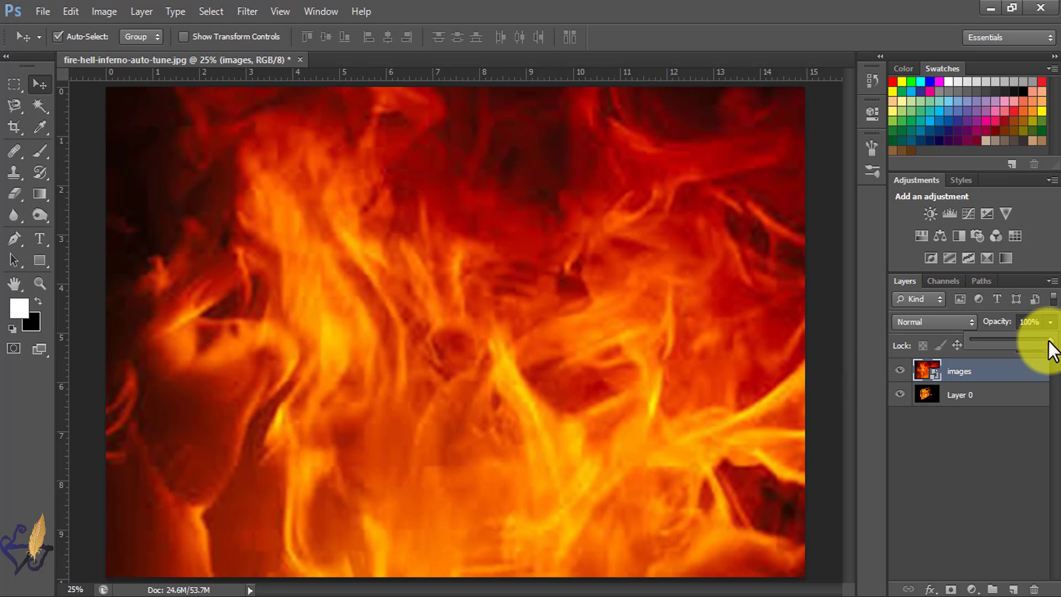
pyautogui.moveTo(1020, 344); pyautogui.dragTo(1030, 343)
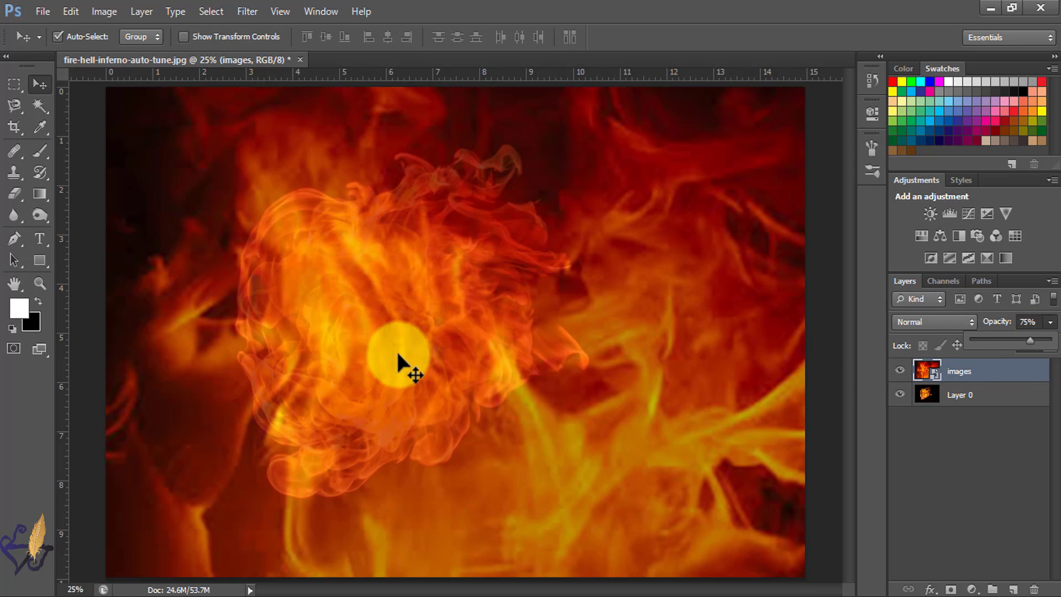
# Step: Stretch the fireball on Layer 0 horizontally and vertically beyond the canvas so that its flames spread across the background
pyautogui.click(939, 398)
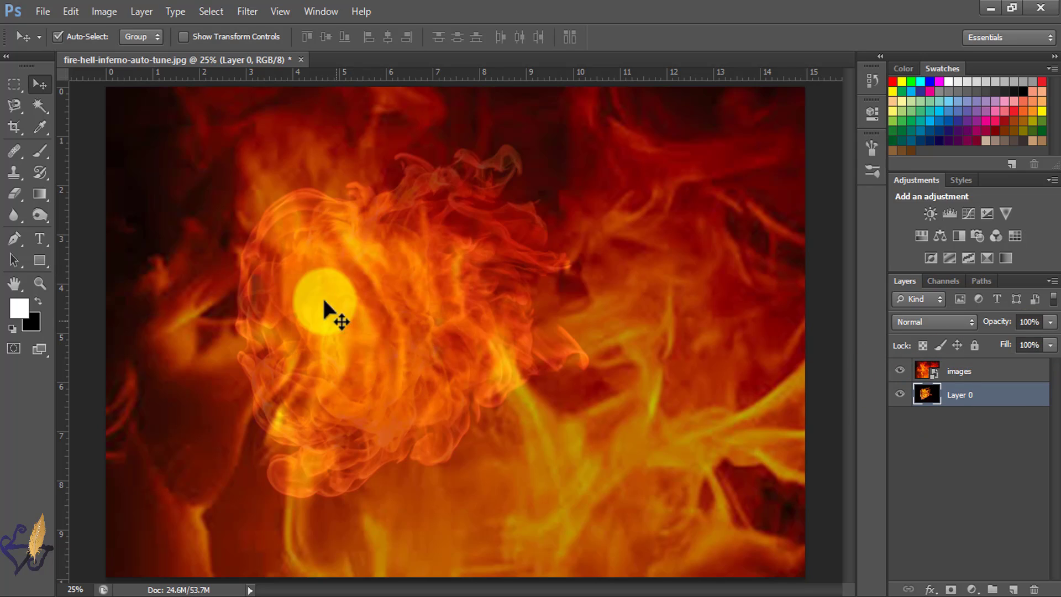
pyautogui.click(936, 395)
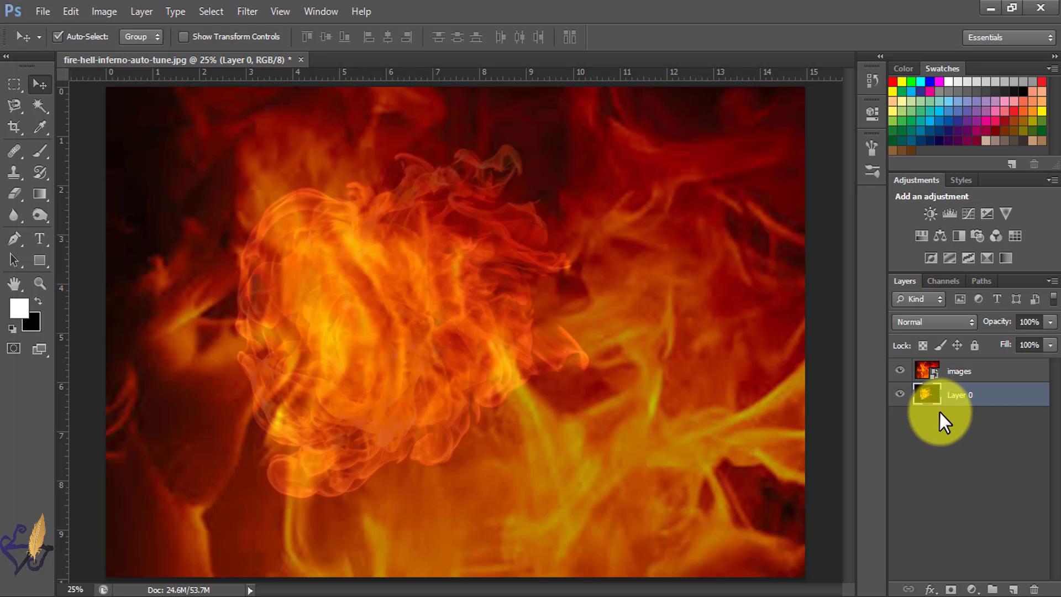
pyautogui.hotkey('ctrl', 't')
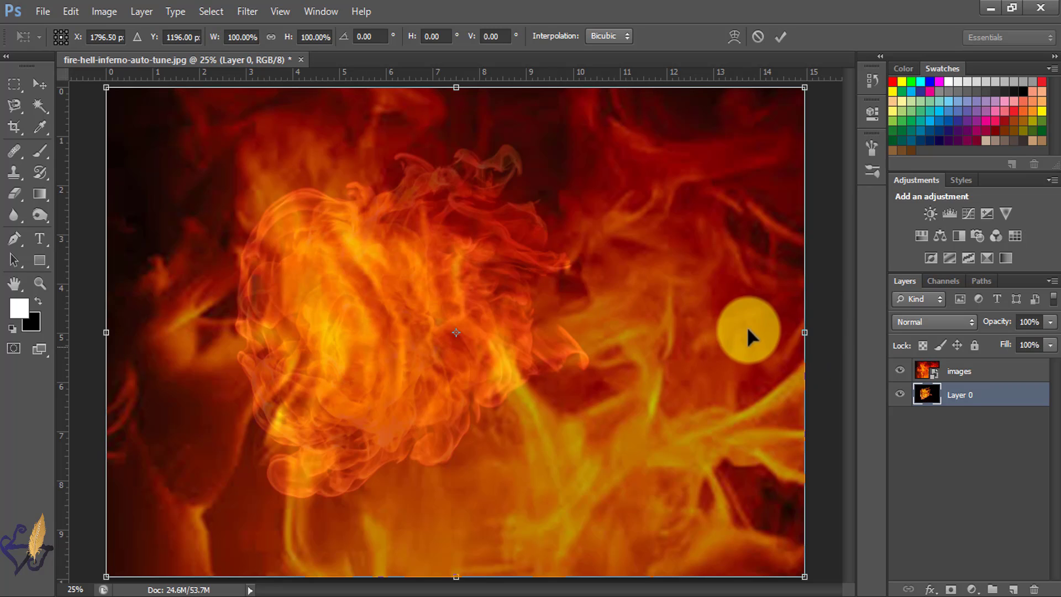
pyautogui.moveTo(811, 334); pyautogui.dragTo(913, 334)
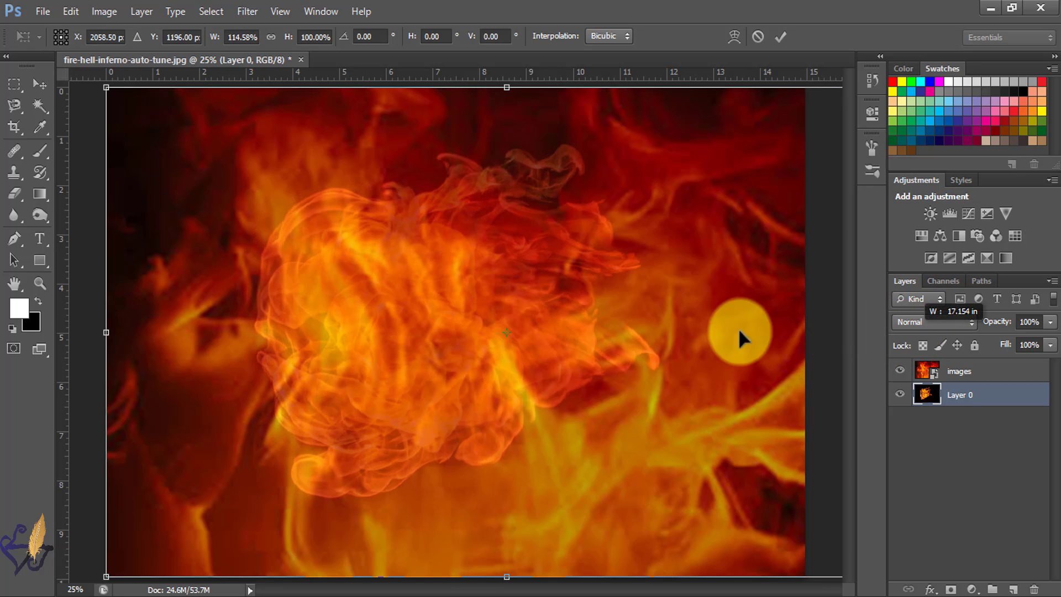
pyautogui.moveTo(505, 87); pyautogui.dragTo(505, 3)
pyautogui.press('Return')
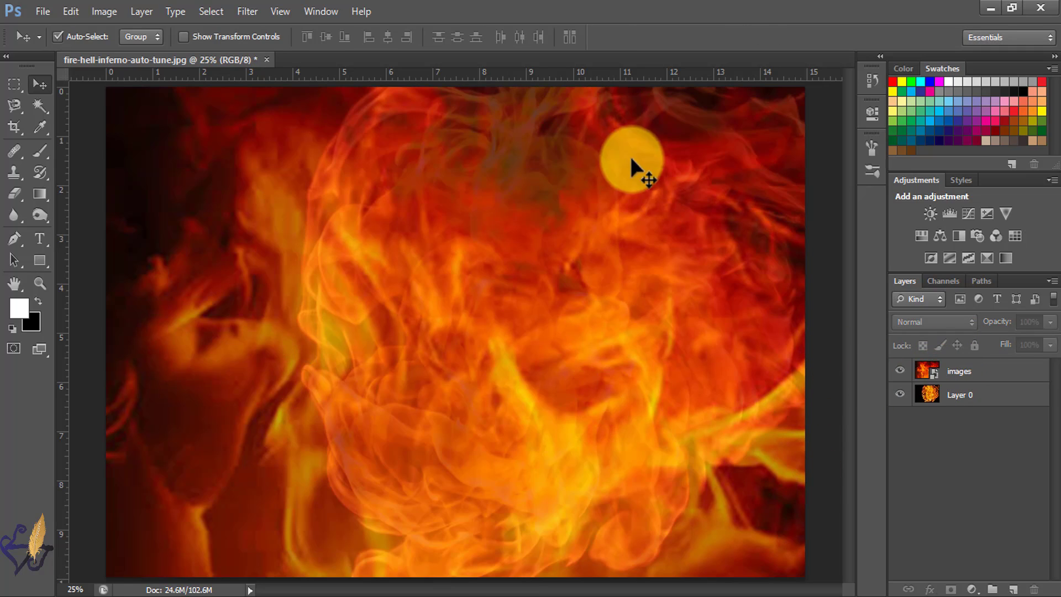
# Step: Add women-most-beautiful-woman-hd-high-definition-796283_gboa.jpg to the fire document, scale it to about 386% and position it over the canvas's left part
pyautogui.click(986, 6)
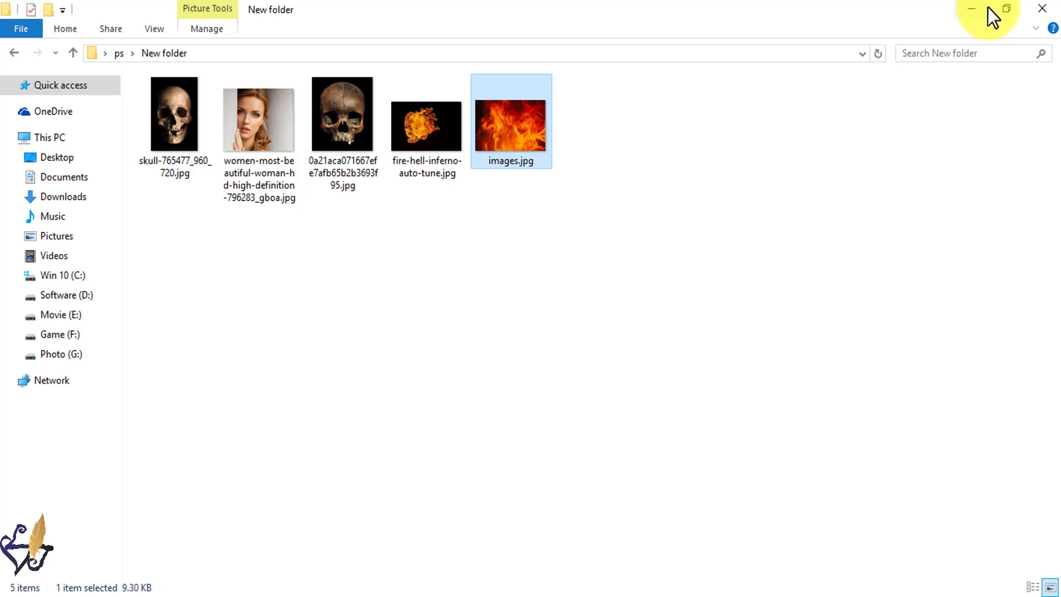
pyautogui.moveTo(256, 145); pyautogui.dragTo(416, 379)
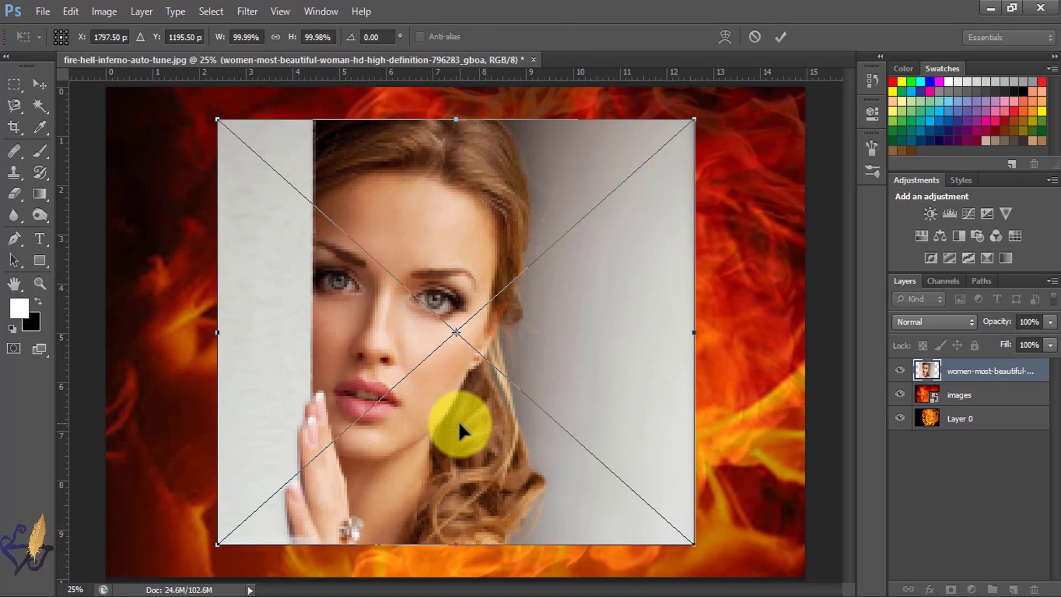
pyautogui.moveTo(457, 419); pyautogui.dragTo(440, 420)
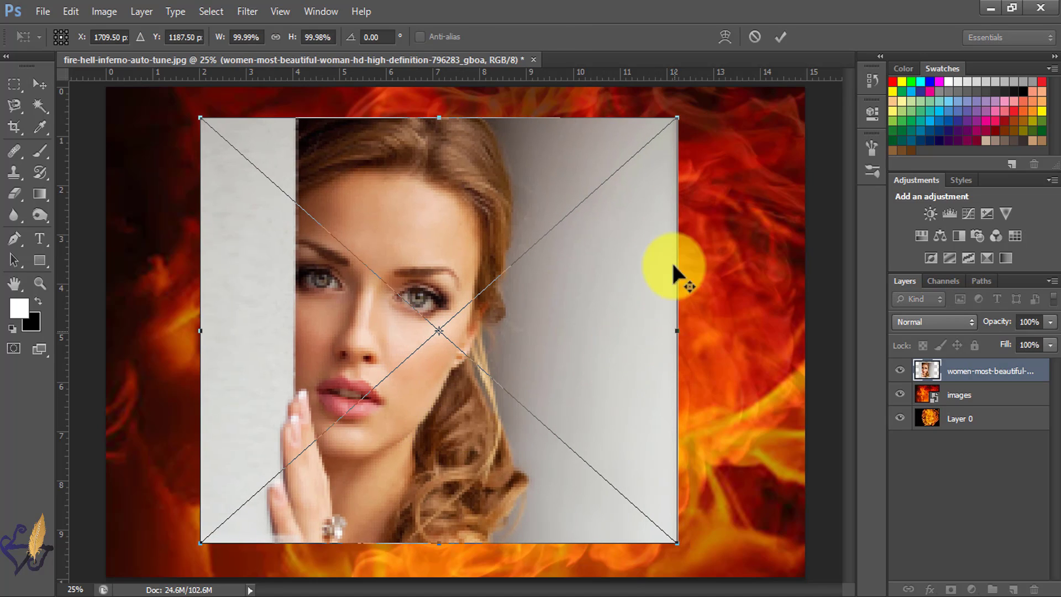
pyautogui.moveTo(679, 114); pyautogui.dragTo(752, 135)
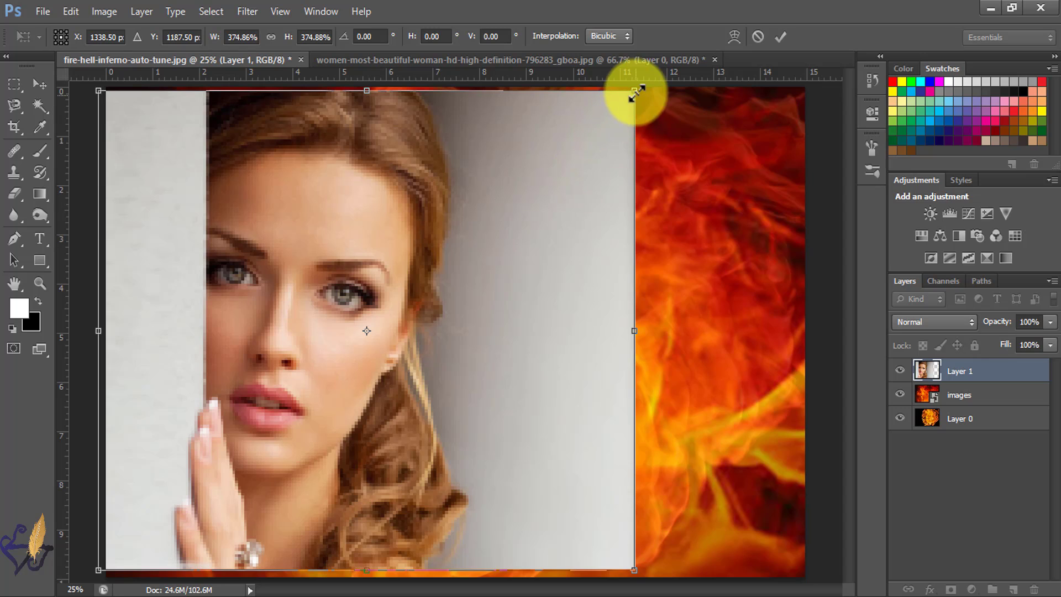
pyautogui.moveTo(641, 87); pyautogui.dragTo(644, 81)
pyautogui.moveTo(422, 361)
pyautogui.mouseDown()
pyautogui.moveTo(447, 352)
pyautogui.moveTo(439, 371)
pyautogui.moveTo(416, 366)
pyautogui.mouseUp()
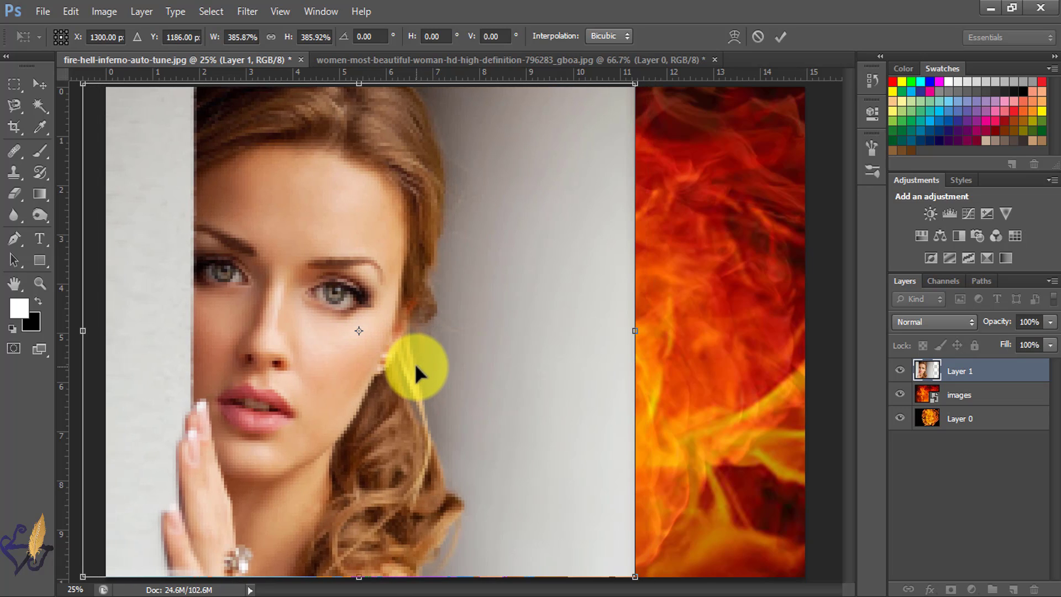
pyautogui.press('Return')
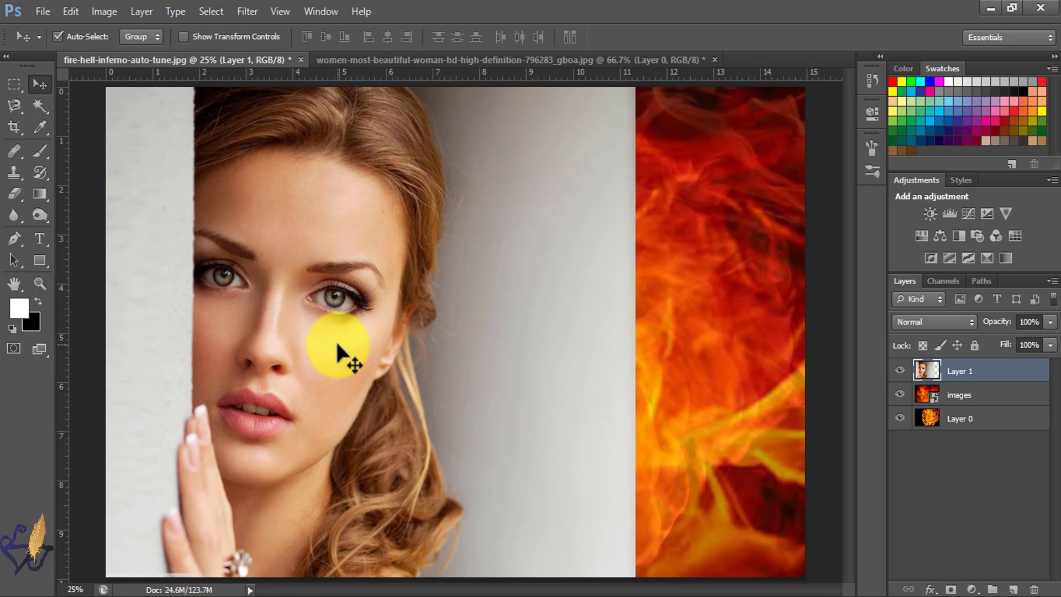
# Step: Select the light wall left of the woman's face with the Magic Wand and delete it from Layer 1
pyautogui.hotkey('ctrl', '-')
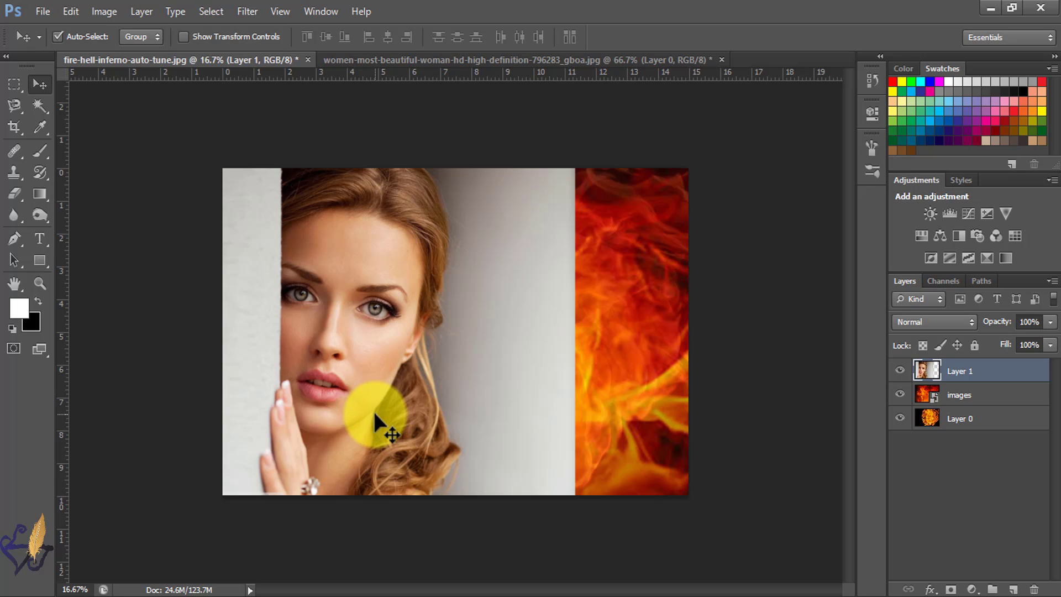
pyautogui.hotkey('ctrl', '+')
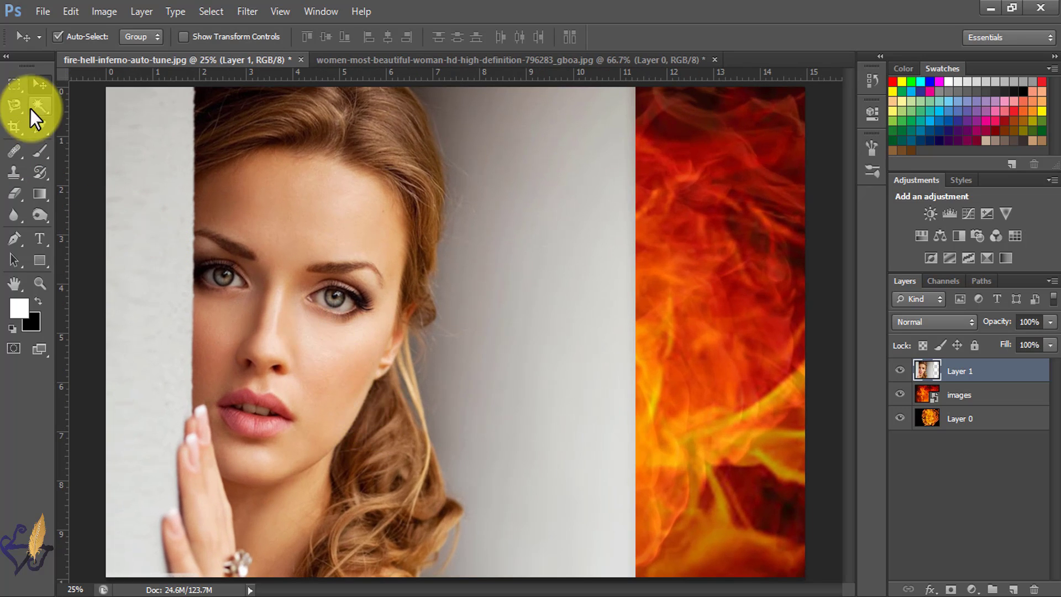
pyautogui.click(39, 105)
pyautogui.click(133, 208)
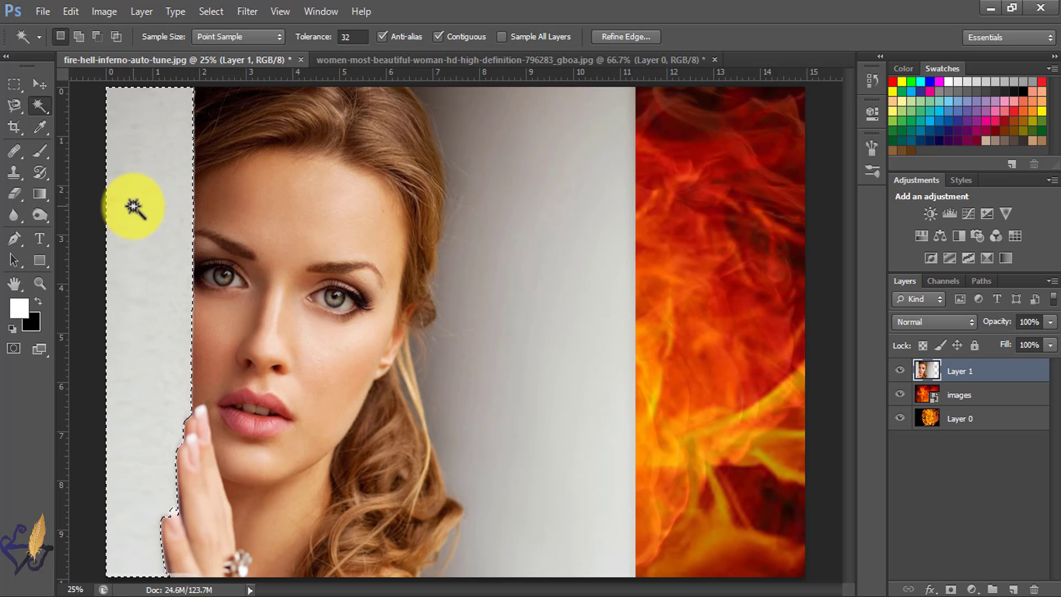
pyautogui.press('Delete')
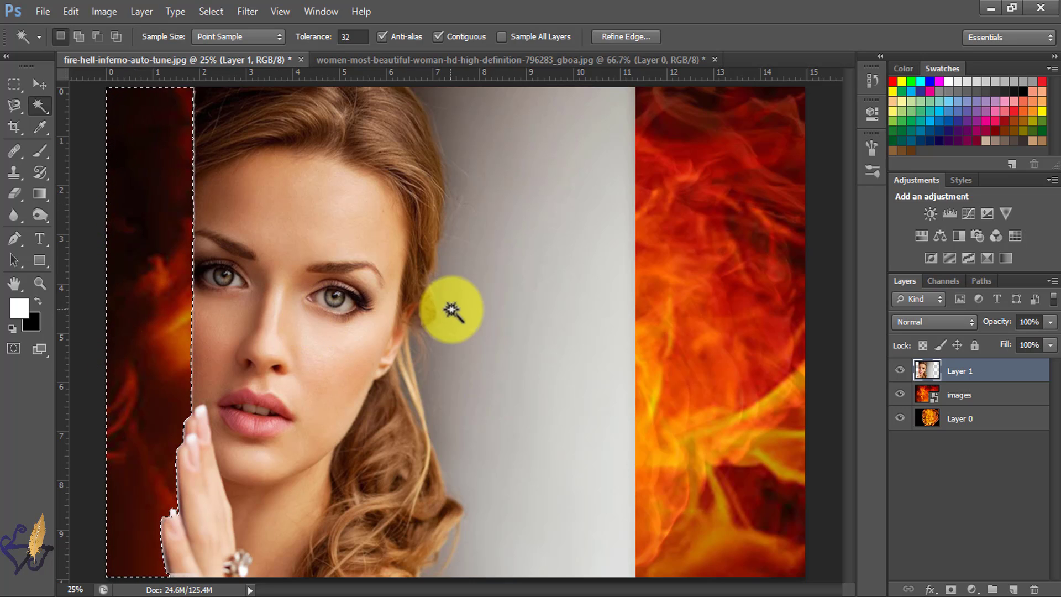
# Step: Clear the selection and move the woman on Layer 1 left until her face meets the canvas edge
pyautogui.hotkey('ctrl', 'd')
pyautogui.press('v')
pyautogui.moveTo(322, 409); pyautogui.dragTo(233, 409)
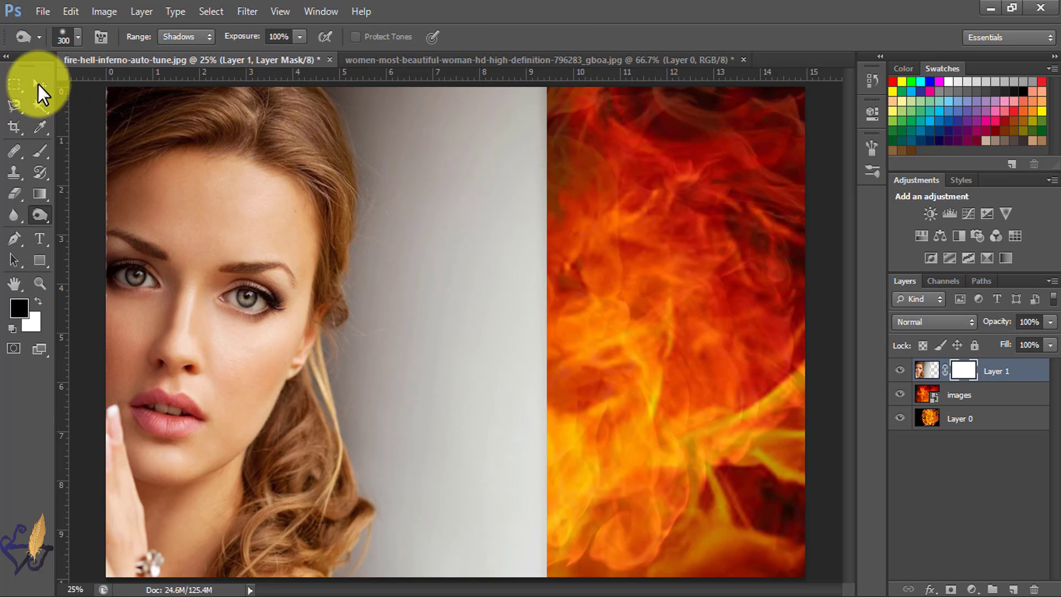
# Step: Try a Magic Wand selection on the grey wall, set the tolerance to 40 and clear the trial selection
pyautogui.click(40, 107)
pyautogui.click(403, 112)
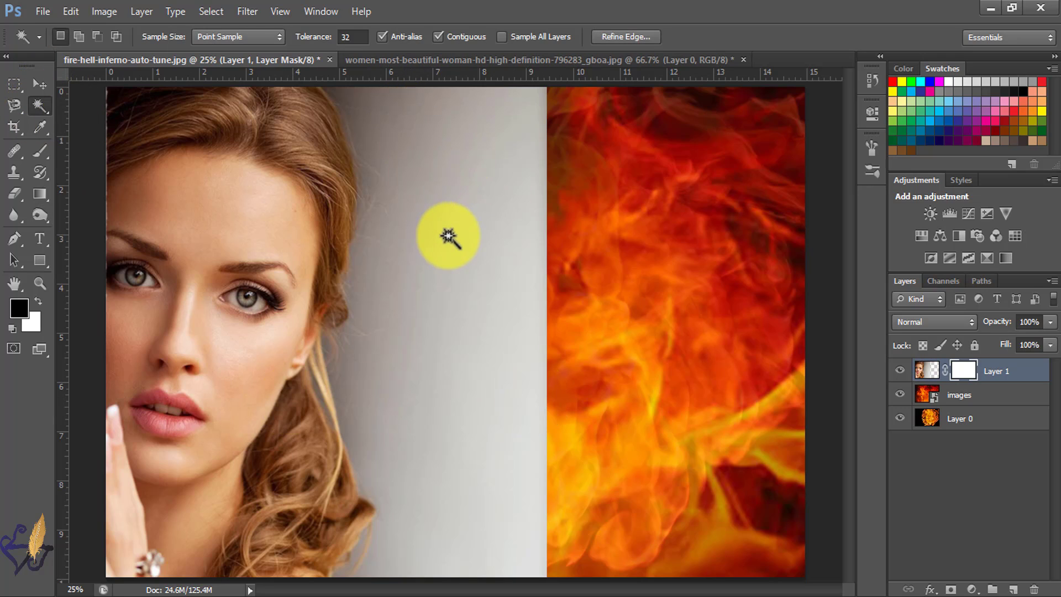
pyautogui.click(431, 188)
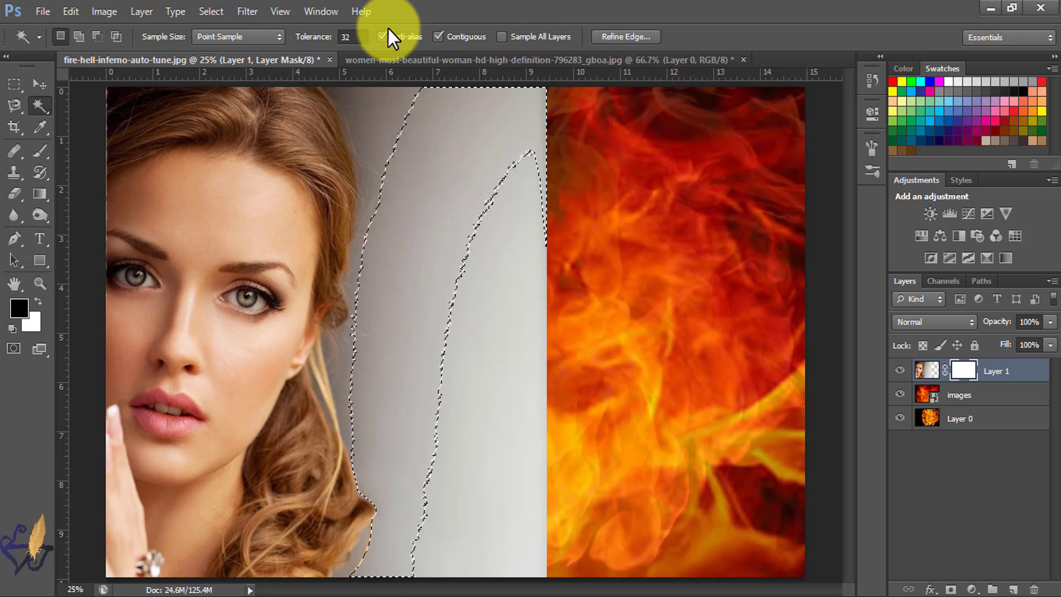
pyautogui.click(366, 37)
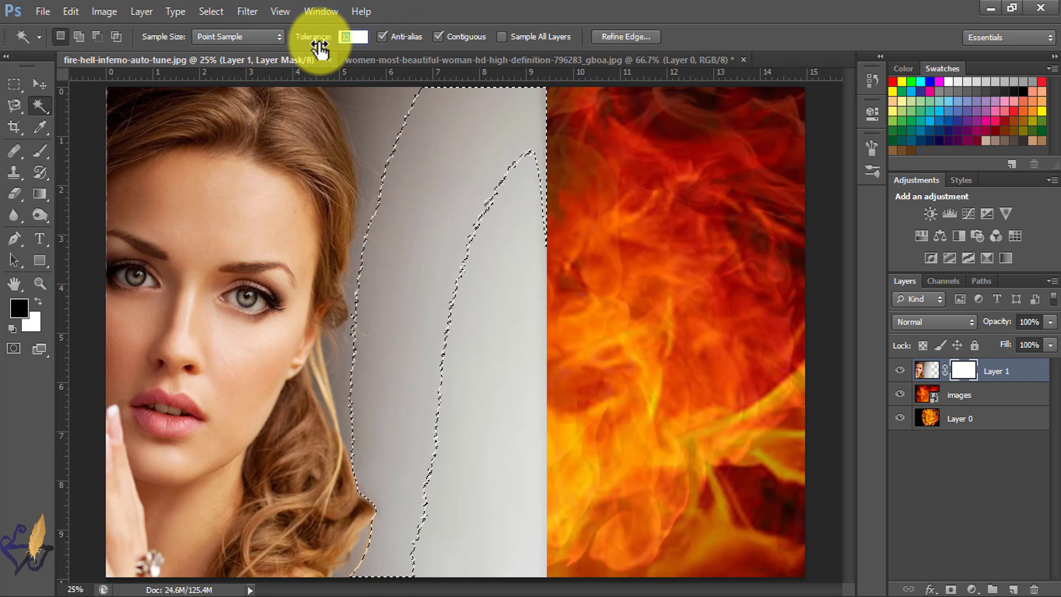
pyautogui.write('40')
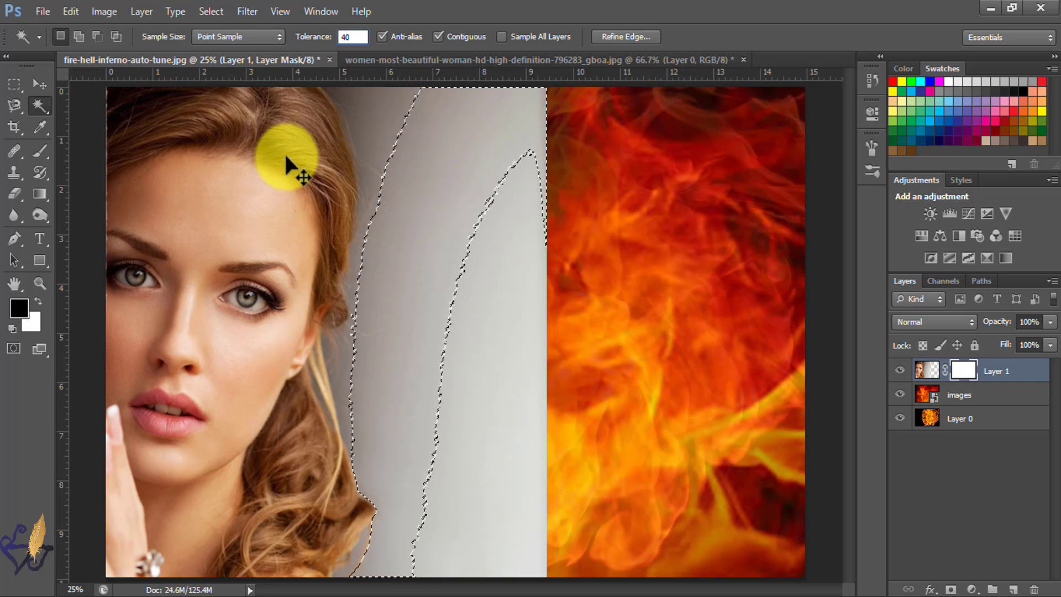
pyautogui.hotkey('ctrl', 'd')
# Step: Select the entire grey wall between the woman's hair and the fire with added Magic Wand selections and delete it
pyautogui.click(362, 124)
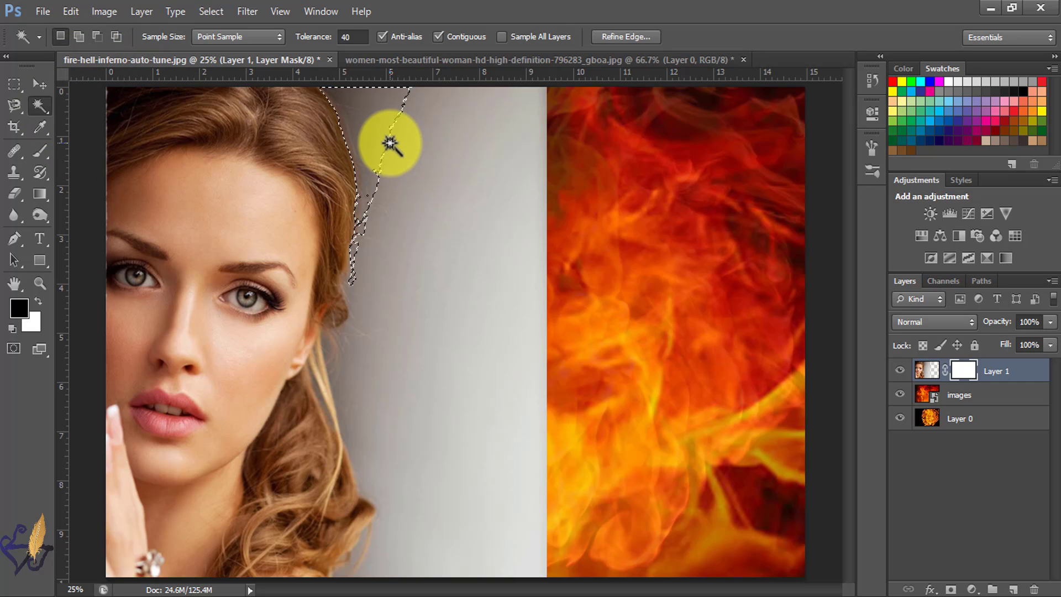
pyautogui.press('shift')
pyautogui.keyDown('shift'); pyautogui.click(446, 210); pyautogui.keyUp('shift')
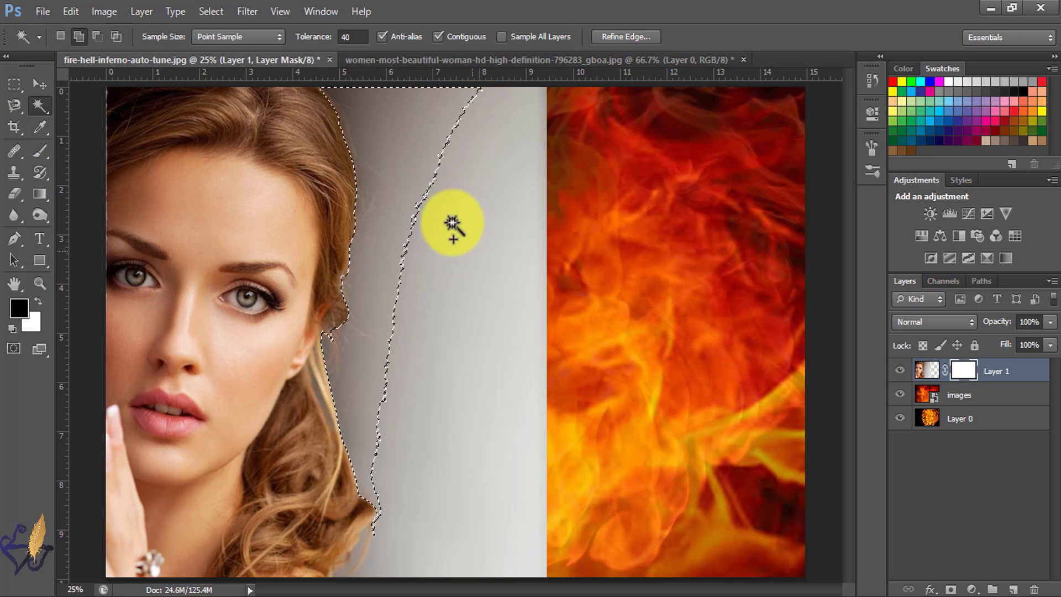
pyautogui.keyDown('shift'); pyautogui.click(470, 500); pyautogui.keyUp('shift')
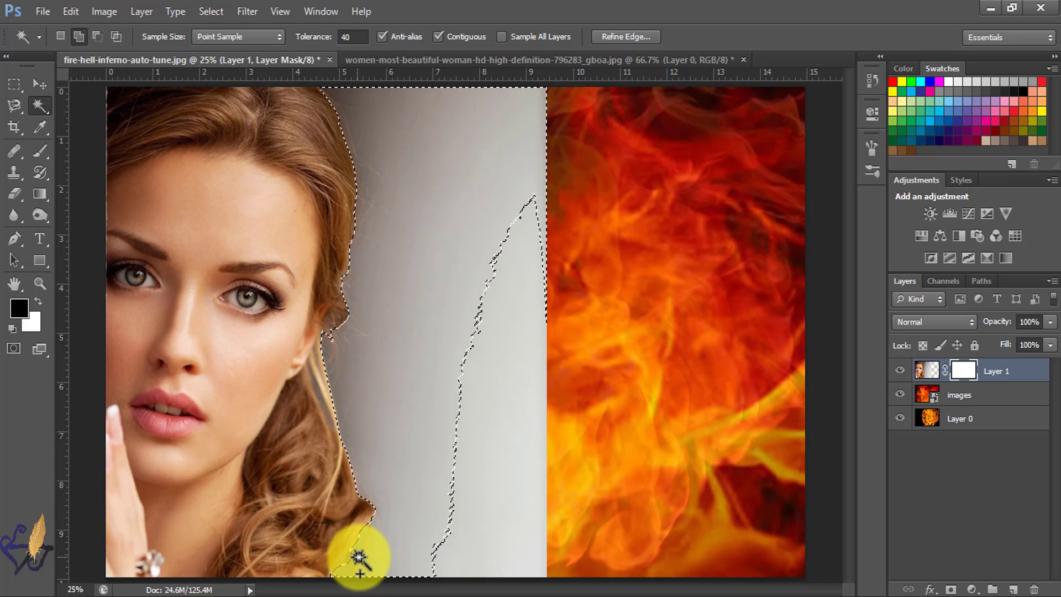
pyautogui.keyDown('shift'); pyautogui.click(534, 471); pyautogui.keyUp('shift')
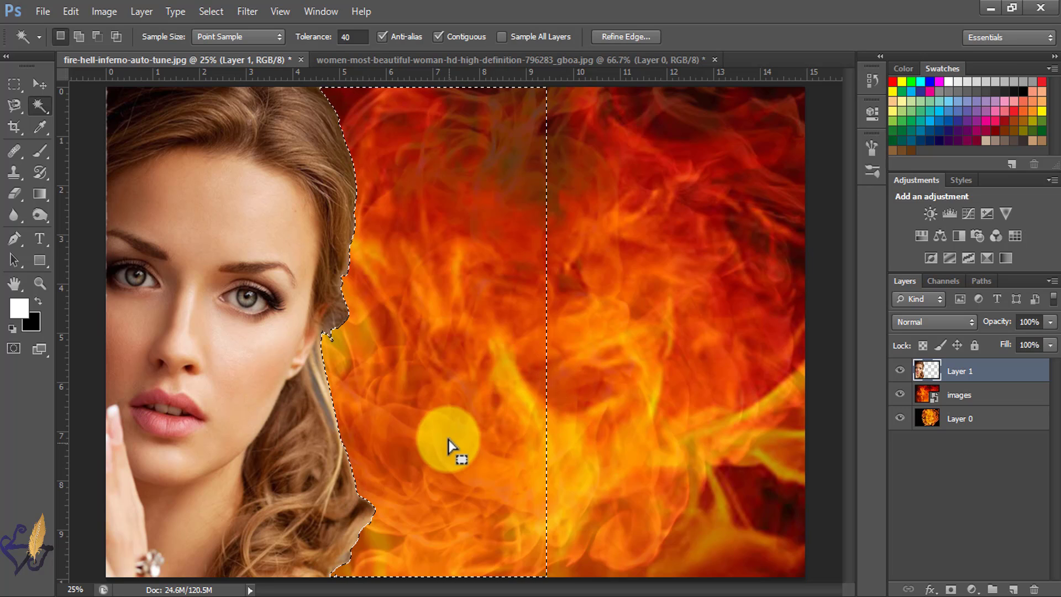
# Step: Clear the selection and place the skull image 0a21aca071667efe7afb65b2b3693f95.jpg from File Explorer into the fire document
pyautogui.hotkey('ctrl', 'd')
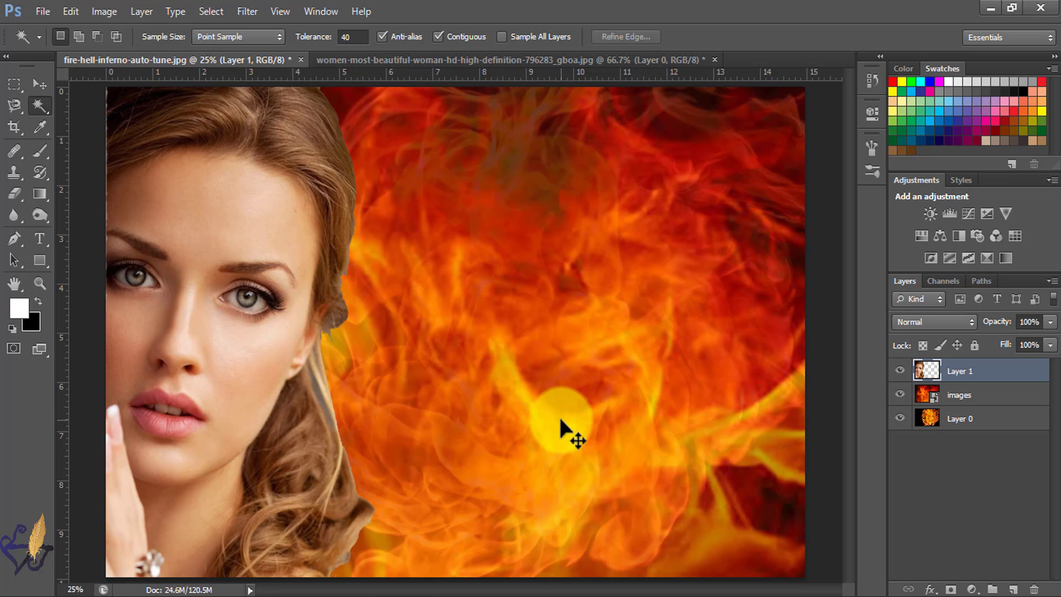
pyautogui.click(985, 7)
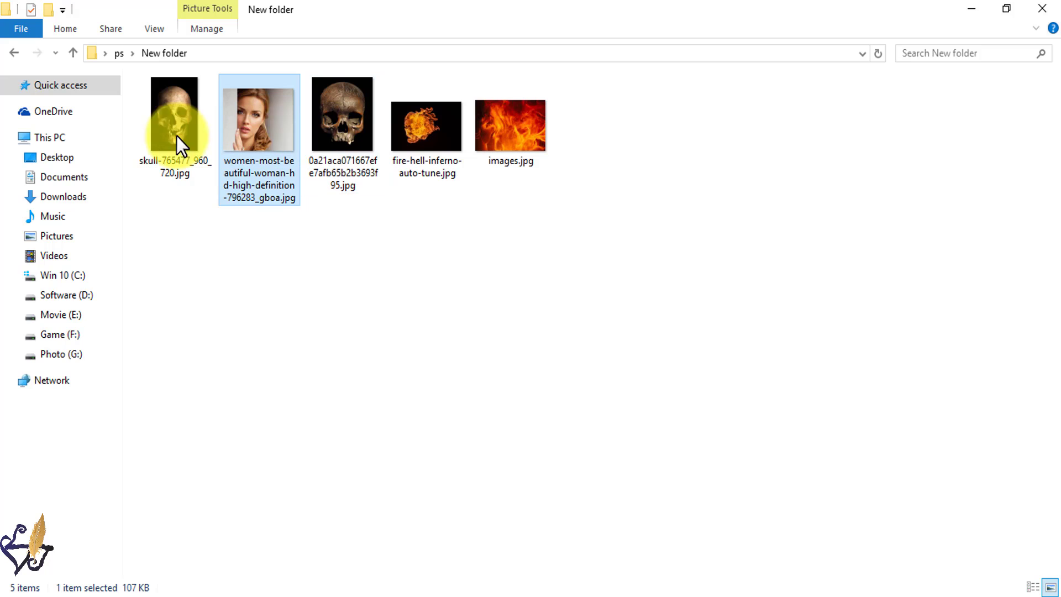
pyautogui.moveTo(343, 109); pyautogui.dragTo(245, 364)
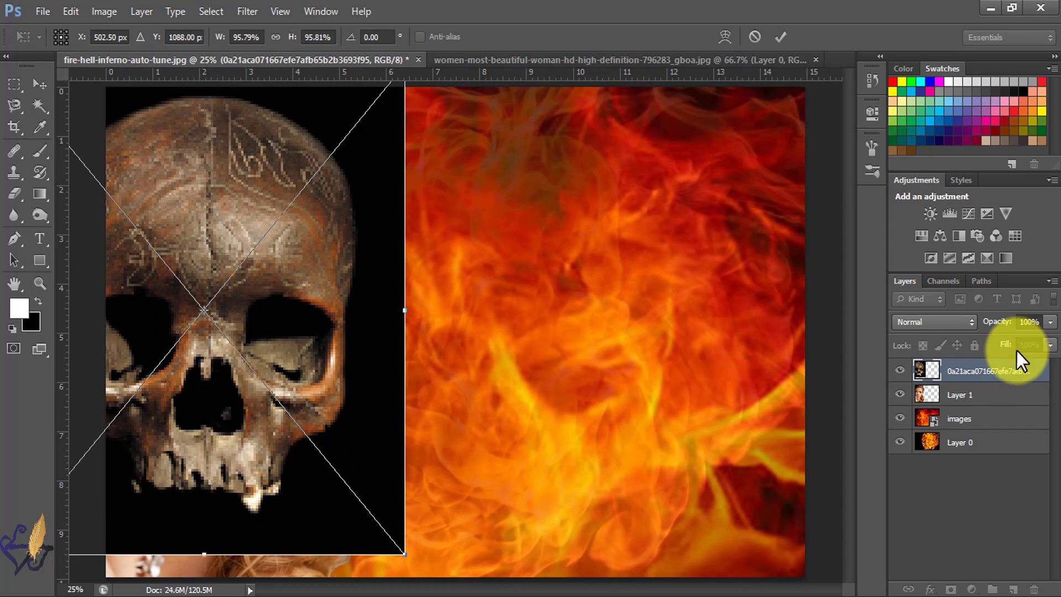
# Step: Set the placed skull's opacity to 40% and scale, rotate and position it over the woman's face, committing the placement
pyautogui.click(1050, 321)
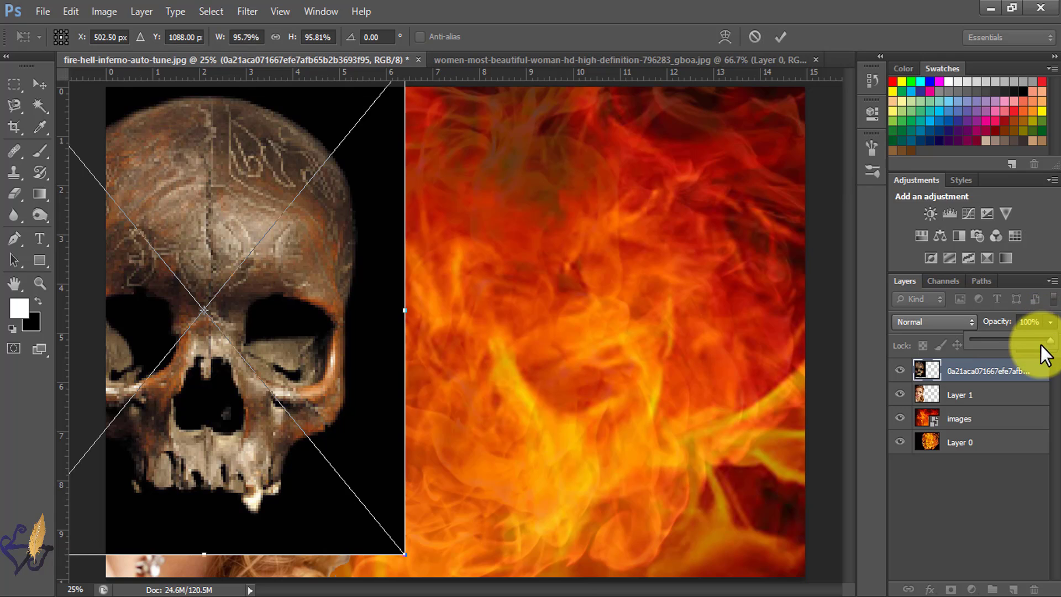
pyautogui.moveTo(1050, 343); pyautogui.dragTo(1003, 347)
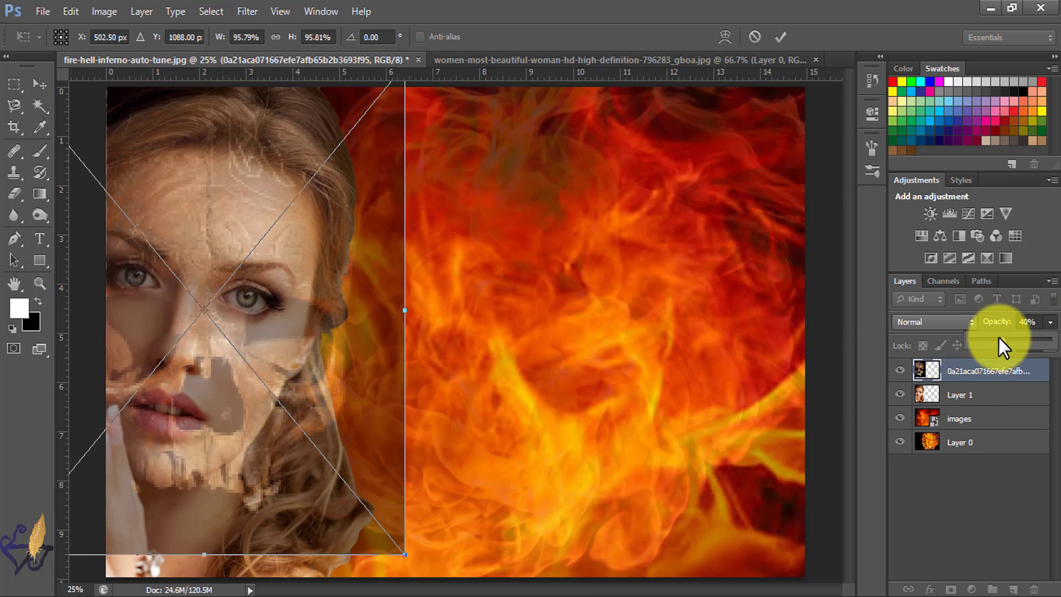
pyautogui.click(330, 343)
pyautogui.moveTo(330, 345); pyautogui.dragTo(510, 206)
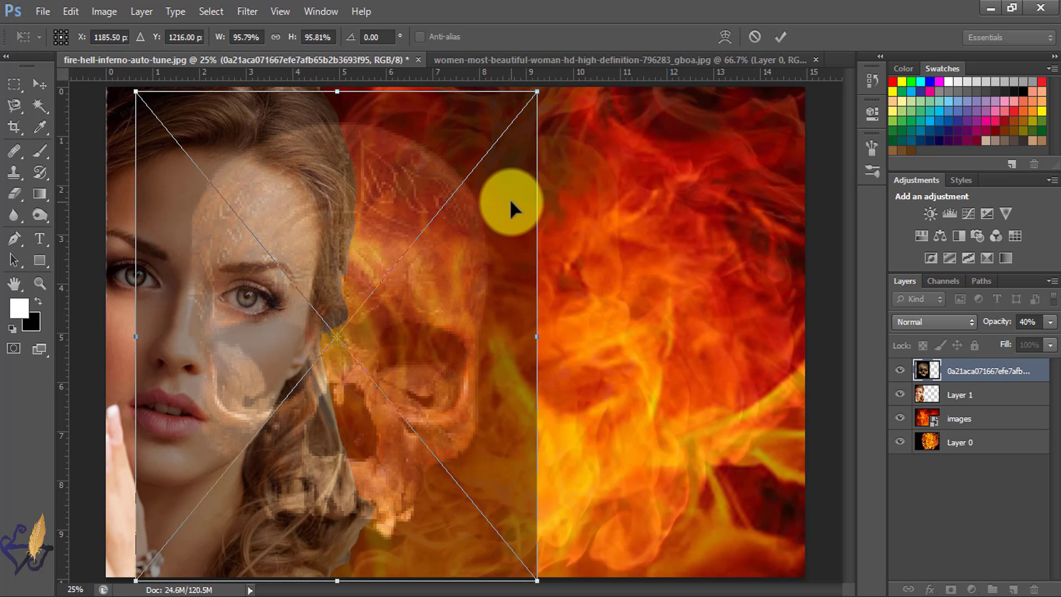
pyautogui.moveTo(537, 92); pyautogui.dragTo(450, 183)
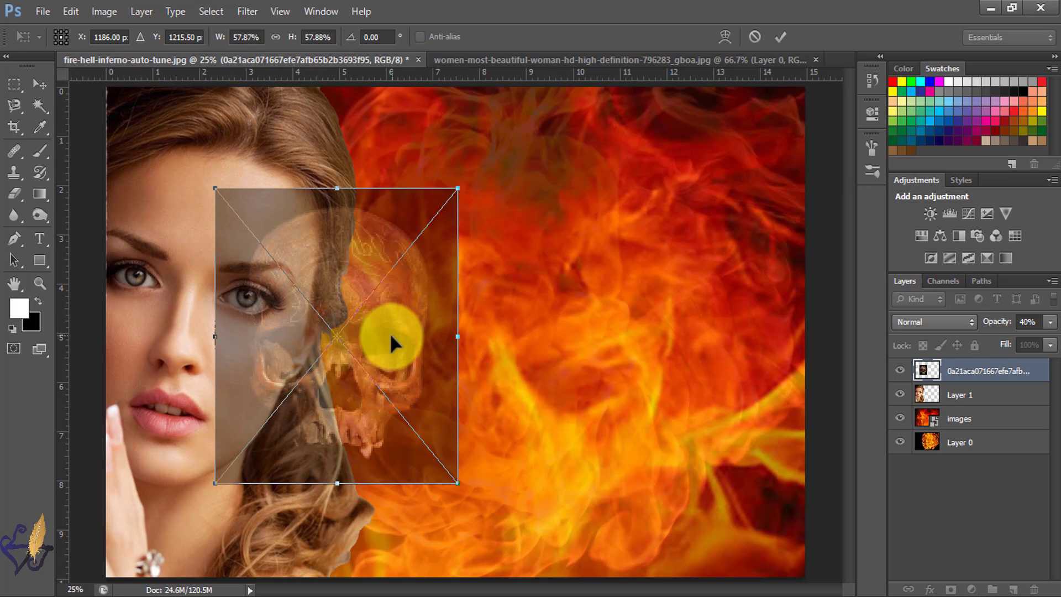
pyautogui.moveTo(389, 336); pyautogui.dragTo(238, 301)
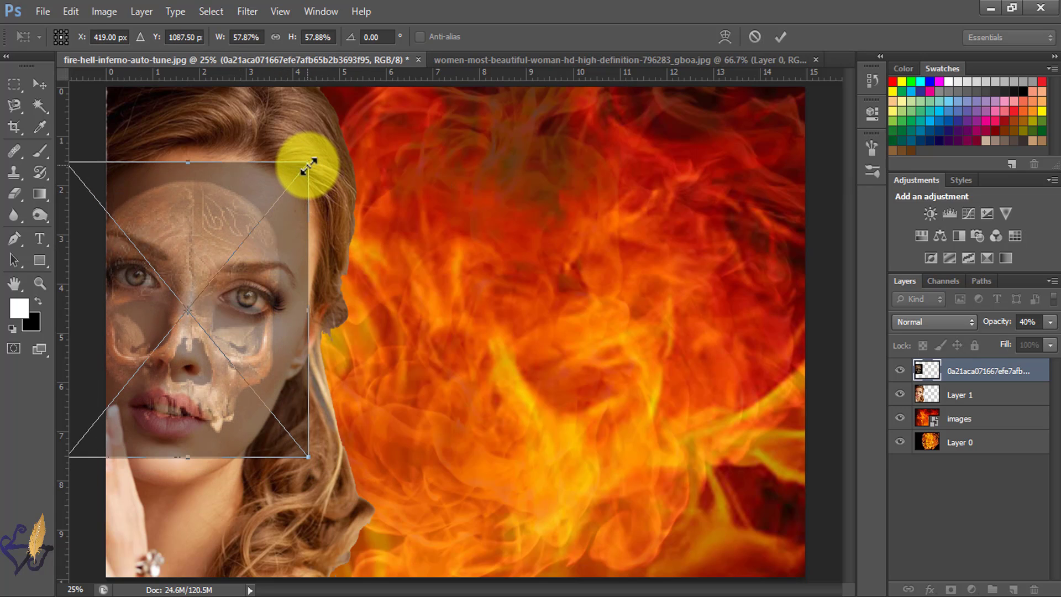
pyautogui.moveTo(308, 164); pyautogui.dragTo(356, 133)
pyautogui.press('Return')
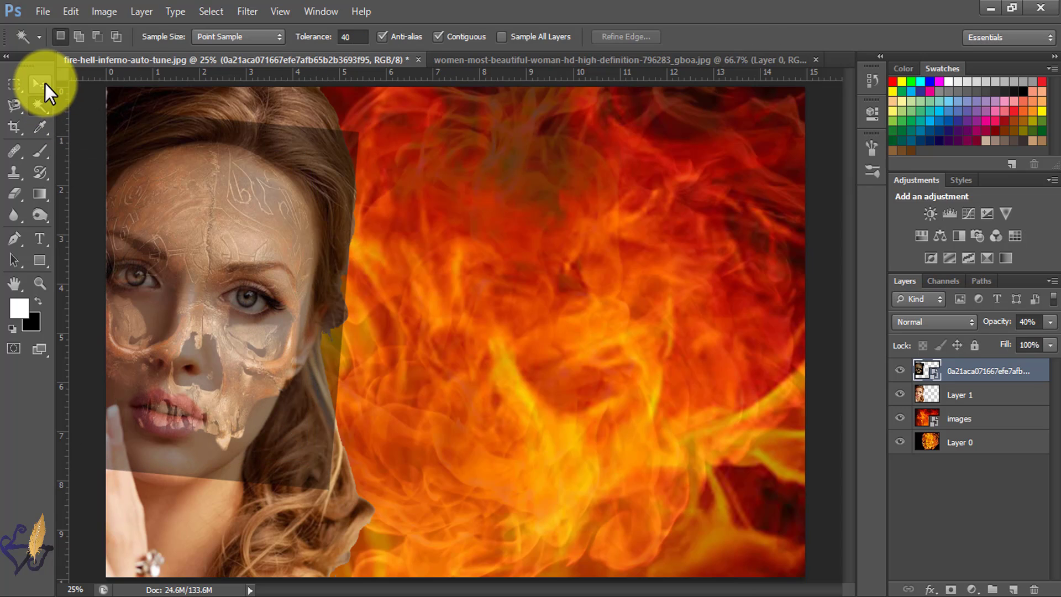
# Step: Nudge the skull layer slightly to the right to line it up with the woman's face
pyautogui.click(39, 84)
pyautogui.press('Right')
pyautogui.press('Right')
pyautogui.press('Right')
pyautogui.press('Right')
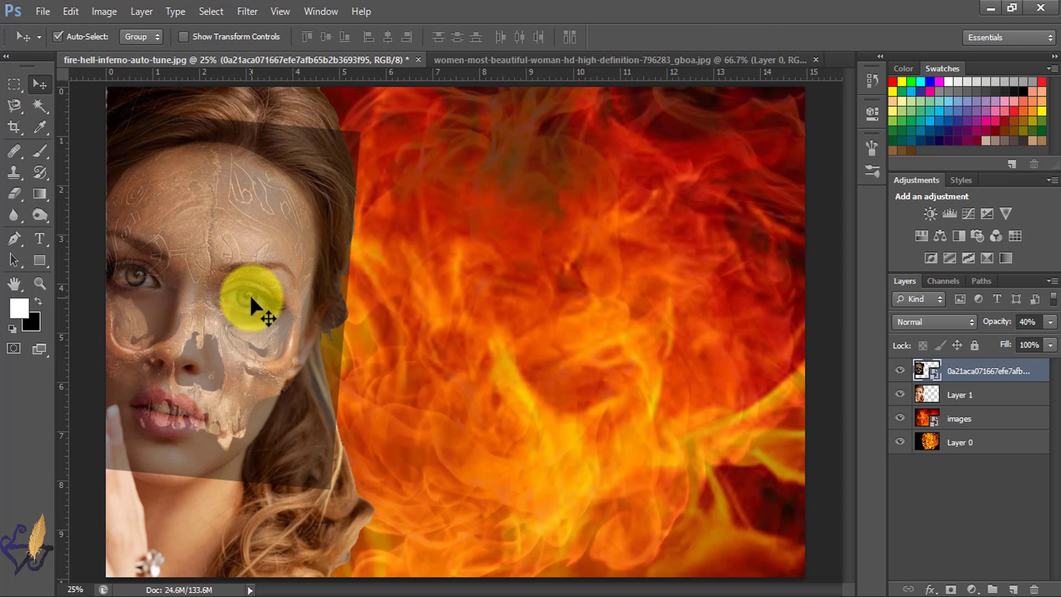
pyautogui.press('Right')
pyautogui.press('Right')
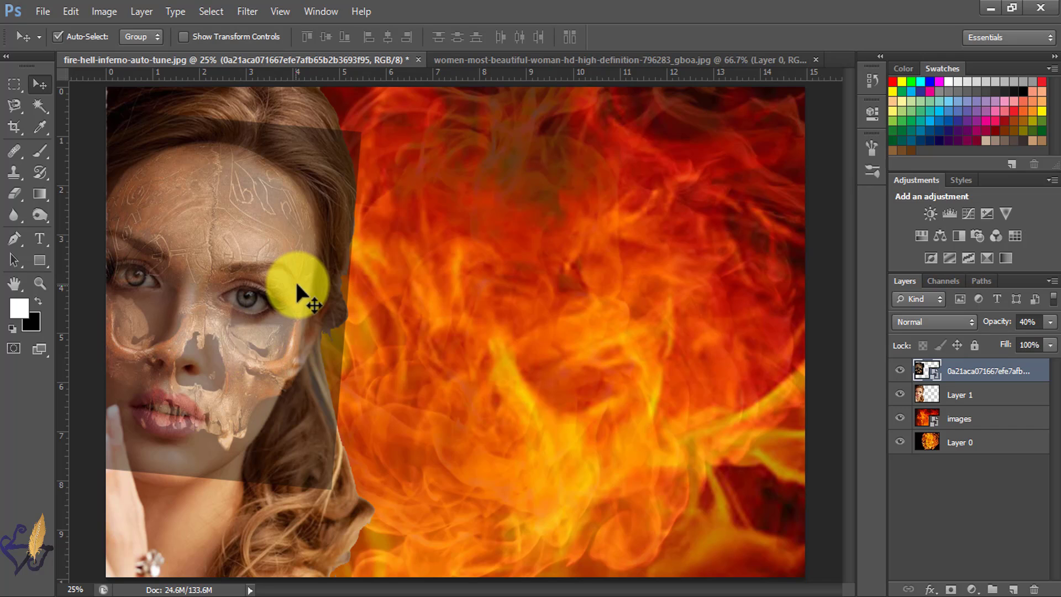
# Step: Set the skull layer's opacity to 100% and add a layer mask to it
pyautogui.click(1050, 322)
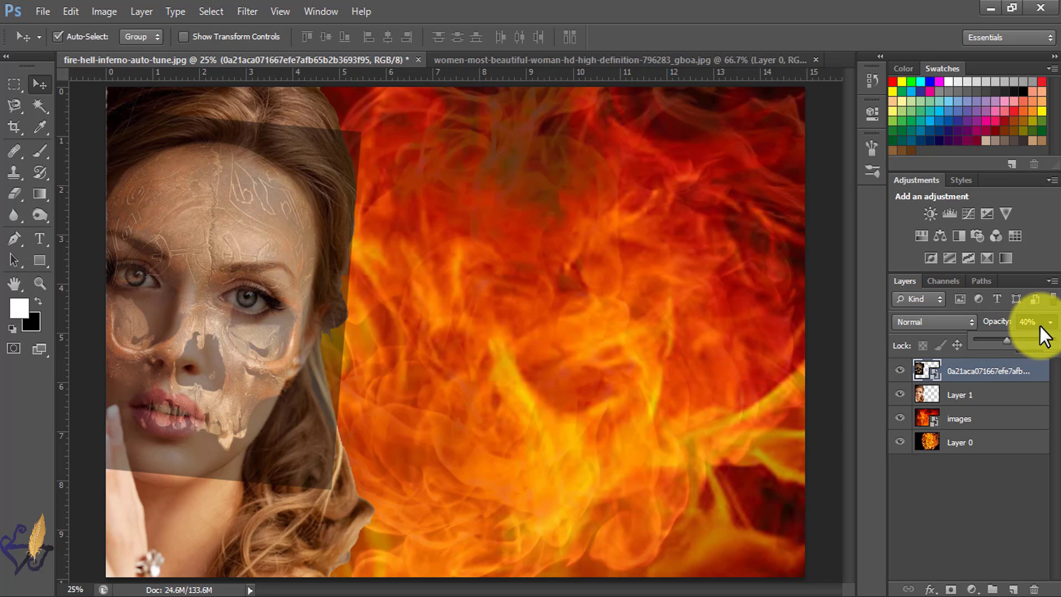
pyautogui.moveTo(1013, 343); pyautogui.dragTo(1054, 341)
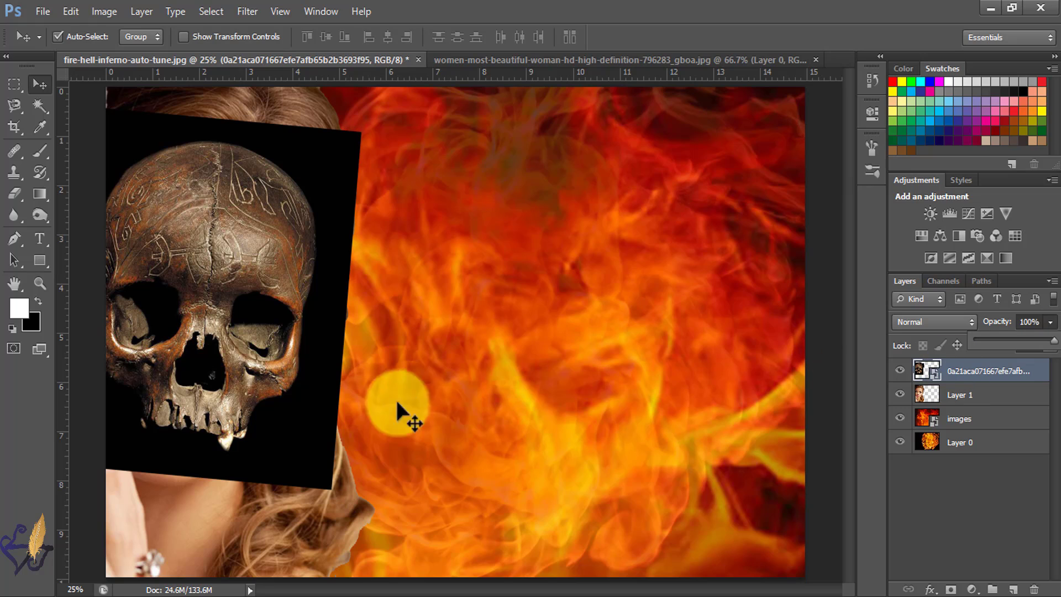
pyautogui.click(951, 590)
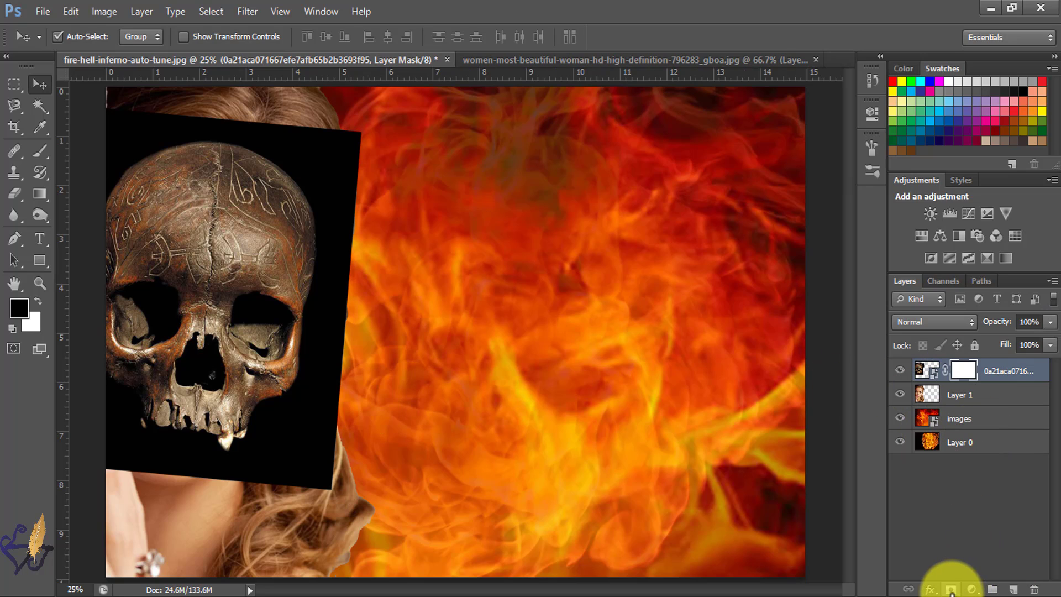
# Step: Paint black on the skull's mask with a 700 px brush, raised to 100% opacity, hiding the black surround
pyautogui.click(38, 148)
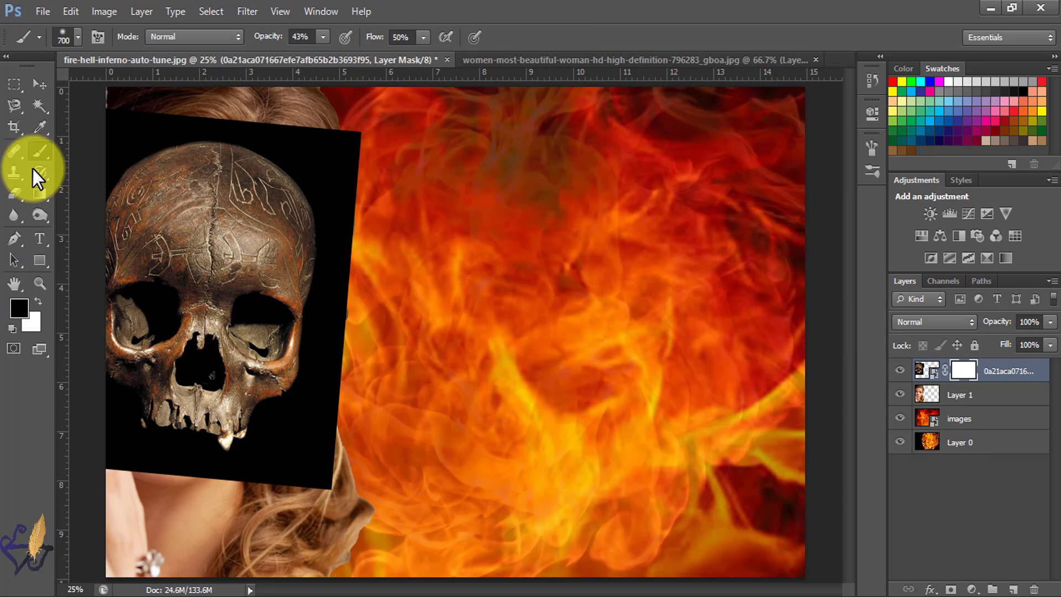
pyautogui.moveTo(367, 164)
pyautogui.mouseDown()
pyautogui.moveTo(353, 137)
pyautogui.moveTo(390, 217)
pyautogui.moveTo(380, 325)
pyautogui.moveTo(383, 212)
pyautogui.moveTo(387, 295)
pyautogui.moveTo(371, 316)
pyautogui.moveTo(340, 468)
pyautogui.moveTo(315, 488)
pyautogui.moveTo(308, 483)
pyautogui.moveTo(333, 440)
pyautogui.moveTo(349, 449)
pyautogui.moveTo(350, 480)
pyautogui.moveTo(367, 448)
pyautogui.moveTo(384, 169)
pyautogui.moveTo(374, 126)
pyautogui.mouseUp()
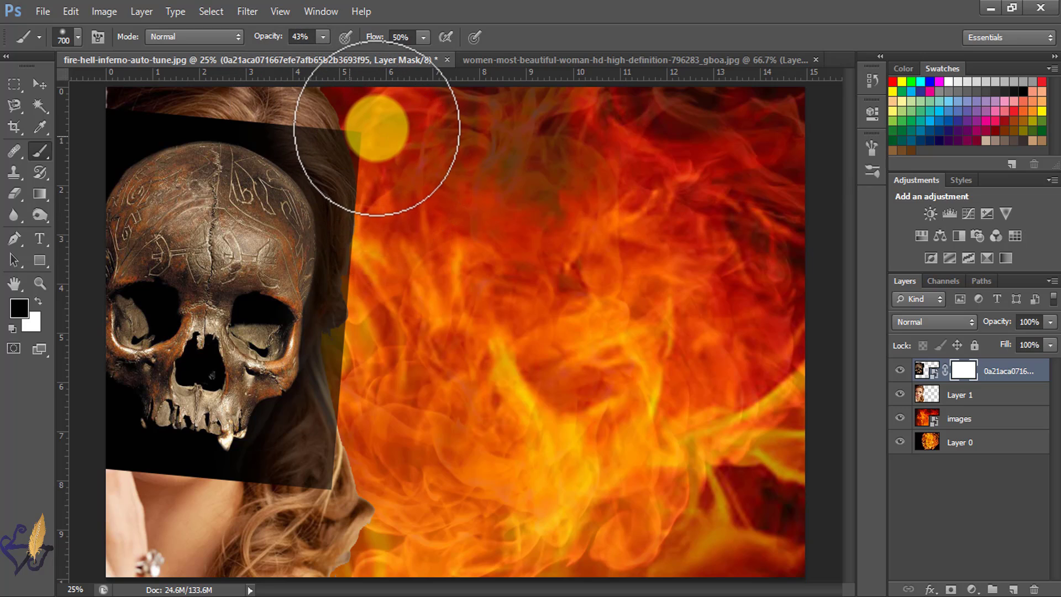
pyautogui.moveTo(324, 36); pyautogui.dragTo(367, 57)
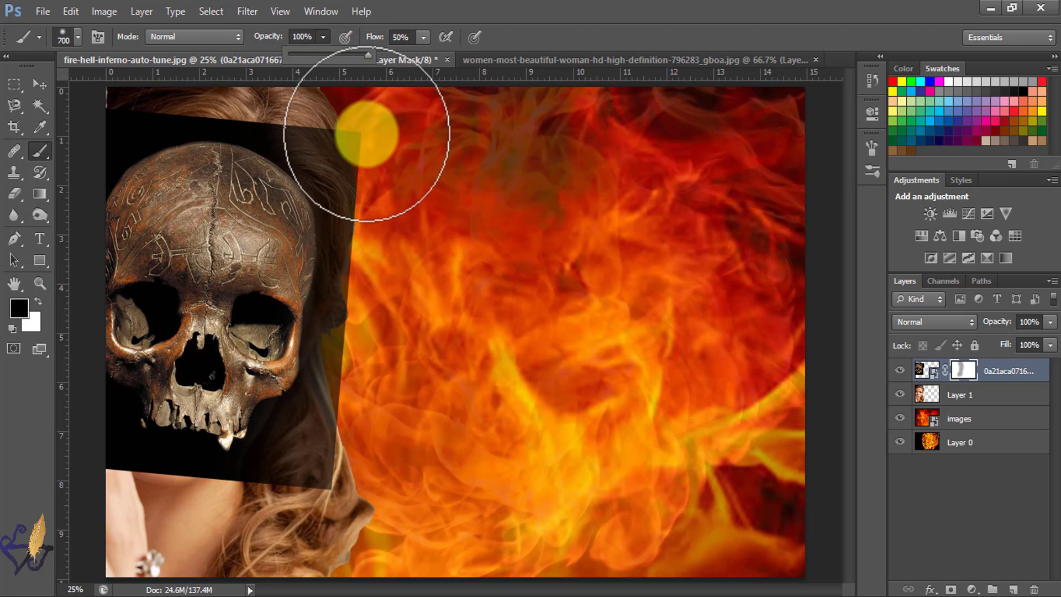
pyautogui.moveTo(354, 134)
pyautogui.mouseDown()
pyautogui.moveTo(394, 170)
pyautogui.moveTo(394, 152)
pyautogui.moveTo(393, 179)
pyautogui.moveTo(375, 148)
pyautogui.moveTo(386, 173)
pyautogui.moveTo(385, 271)
pyautogui.moveTo(354, 475)
pyautogui.moveTo(352, 466)
pyautogui.moveTo(220, 514)
pyautogui.moveTo(121, 493)
pyautogui.moveTo(215, 512)
pyautogui.moveTo(297, 511)
pyautogui.moveTo(248, 513)
pyautogui.moveTo(278, 504)
pyautogui.moveTo(266, 500)
pyautogui.moveTo(292, 460)
pyautogui.moveTo(366, 392)
pyautogui.moveTo(377, 353)
pyautogui.moveTo(362, 327)
pyautogui.moveTo(382, 179)
pyautogui.moveTo(327, 100)
pyautogui.moveTo(152, 82)
pyautogui.moveTo(121, 90)
pyautogui.moveTo(269, 96)
pyautogui.moveTo(343, 149)
pyautogui.moveTo(412, 399)
pyautogui.moveTo(369, 469)
pyautogui.moveTo(226, 533)
pyautogui.moveTo(82, 471)
pyautogui.mouseUp()
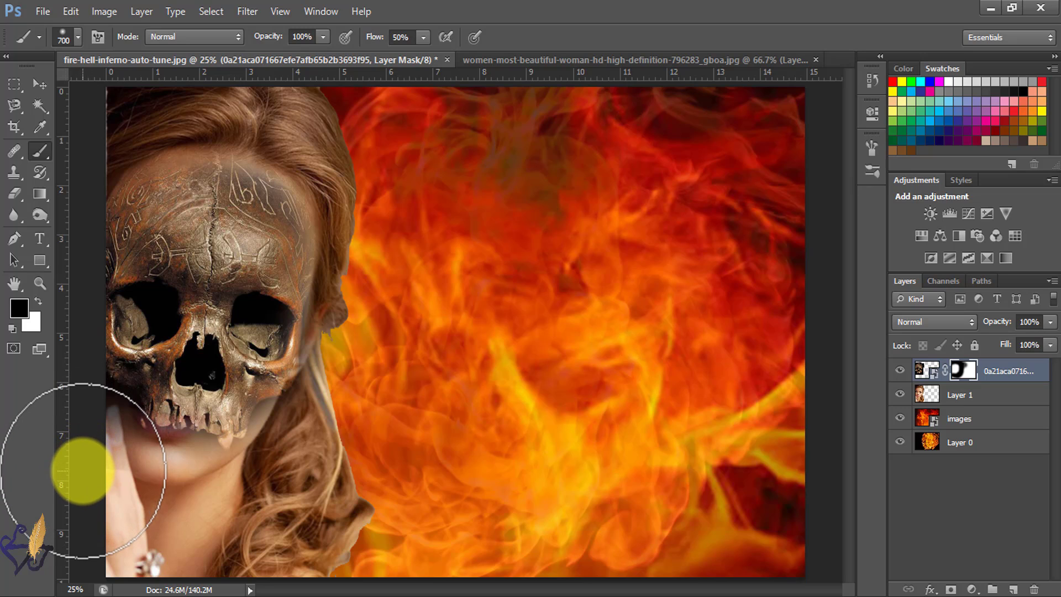
# Step: Reduce the brush to 200 px and mask out the skull's teeth and jaw over the woman's mouth and fingers
pyautogui.press('[')
pyautogui.press('[')
pyautogui.press('[')
pyautogui.press('[')
pyautogui.press('[')
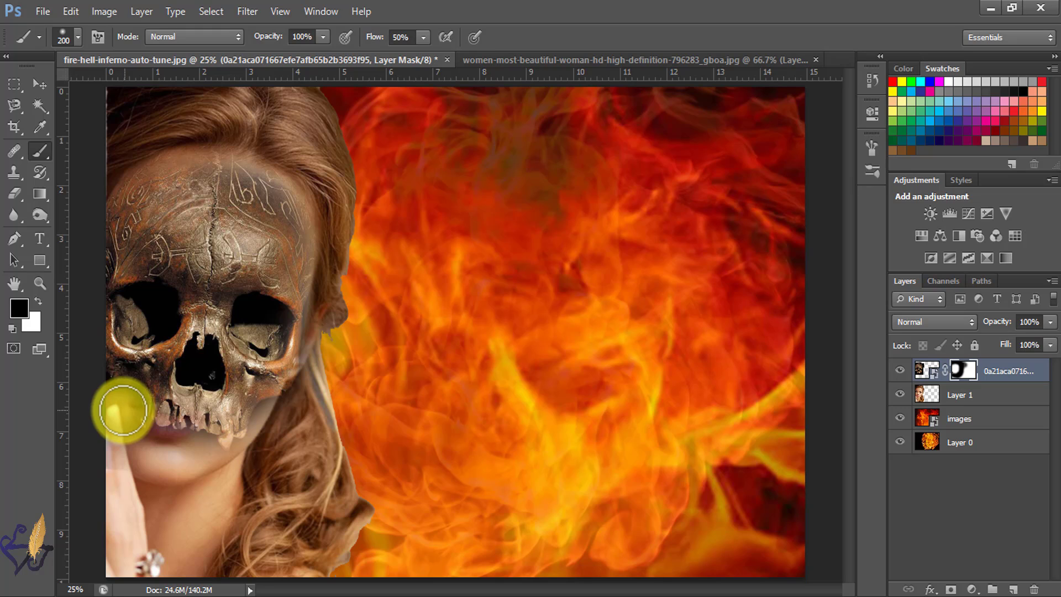
pyautogui.moveTo(123, 410)
pyautogui.mouseDown()
pyautogui.moveTo(105, 394)
pyautogui.moveTo(141, 425)
pyautogui.moveTo(245, 442)
pyautogui.moveTo(138, 419)
pyautogui.moveTo(174, 421)
pyautogui.moveTo(237, 434)
pyautogui.moveTo(127, 426)
pyautogui.moveTo(219, 439)
pyautogui.moveTo(283, 411)
pyautogui.moveTo(247, 407)
pyautogui.mouseUp()
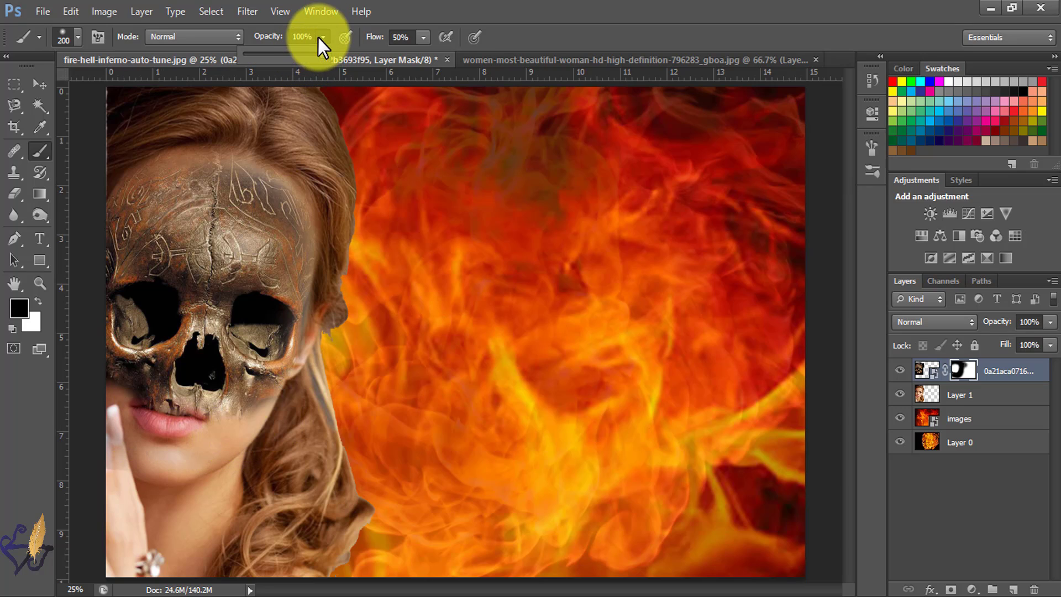
# Step: Reveal the woman's eyes and nose through the skull by painting its mask at 53% and 76% brush opacity
pyautogui.moveTo(323, 58); pyautogui.dragTo(285, 57)
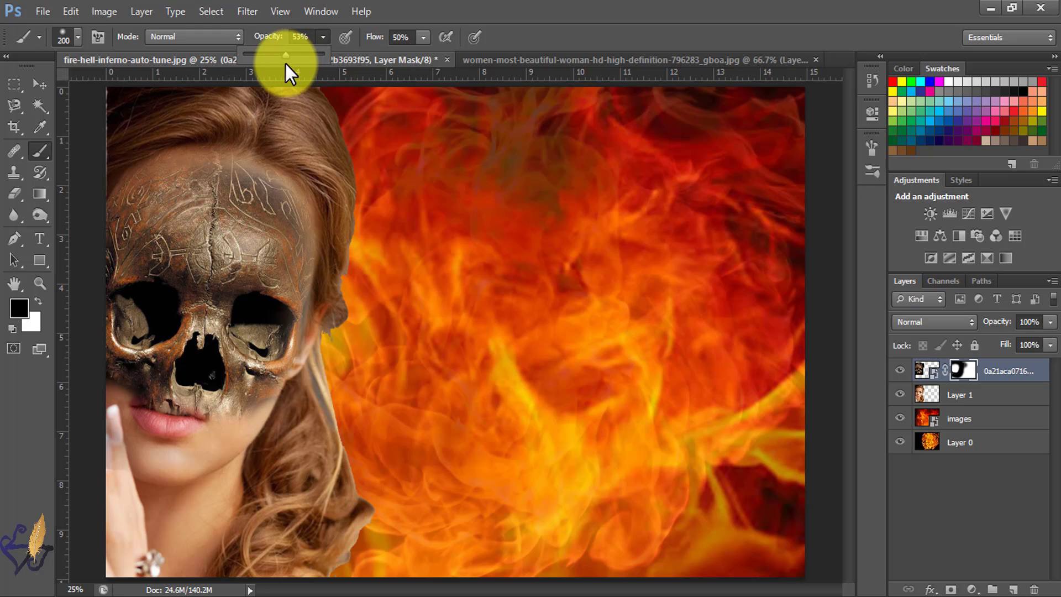
pyautogui.moveTo(256, 311)
pyautogui.mouseDown()
pyautogui.moveTo(276, 336)
pyautogui.moveTo(285, 322)
pyautogui.moveTo(246, 306)
pyautogui.moveTo(257, 294)
pyautogui.moveTo(276, 302)
pyautogui.moveTo(281, 313)
pyautogui.moveTo(261, 299)
pyautogui.moveTo(278, 312)
pyautogui.moveTo(239, 307)
pyautogui.mouseUp()
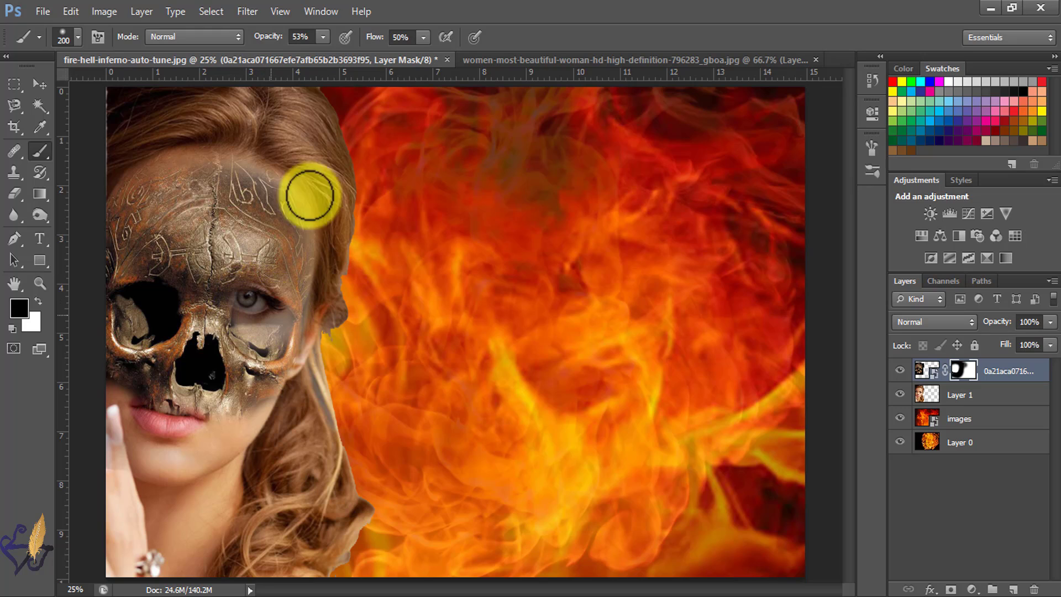
pyautogui.moveTo(321, 36); pyautogui.dragTo(339, 79)
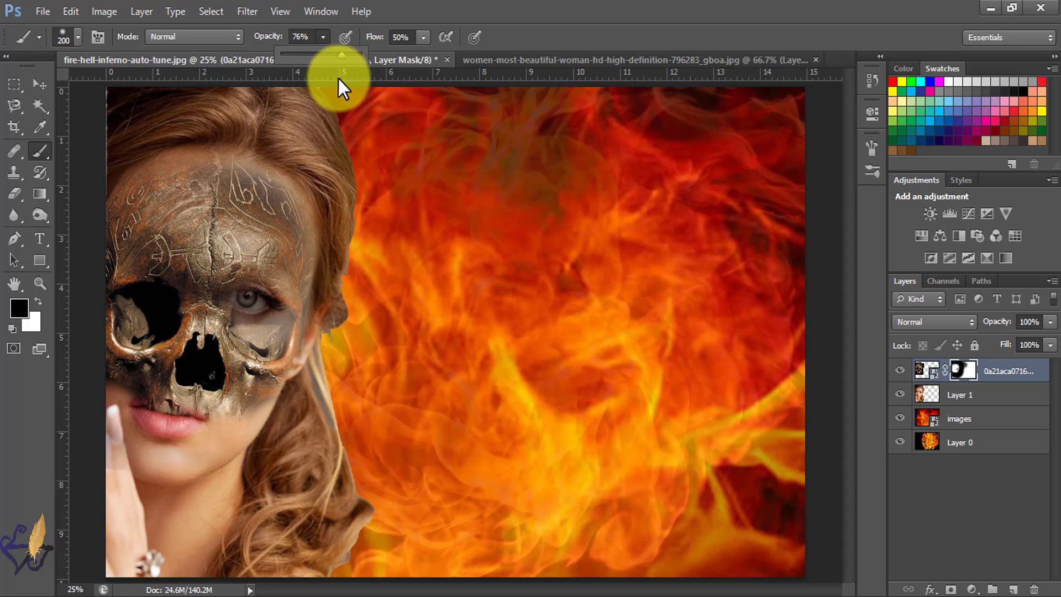
pyautogui.moveTo(287, 301)
pyautogui.mouseDown()
pyautogui.moveTo(242, 301)
pyautogui.moveTo(241, 312)
pyautogui.moveTo(262, 296)
pyautogui.moveTo(276, 308)
pyautogui.moveTo(247, 324)
pyautogui.moveTo(163, 313)
pyautogui.moveTo(158, 299)
pyautogui.moveTo(133, 304)
pyautogui.moveTo(158, 294)
pyautogui.moveTo(137, 277)
pyautogui.mouseUp()
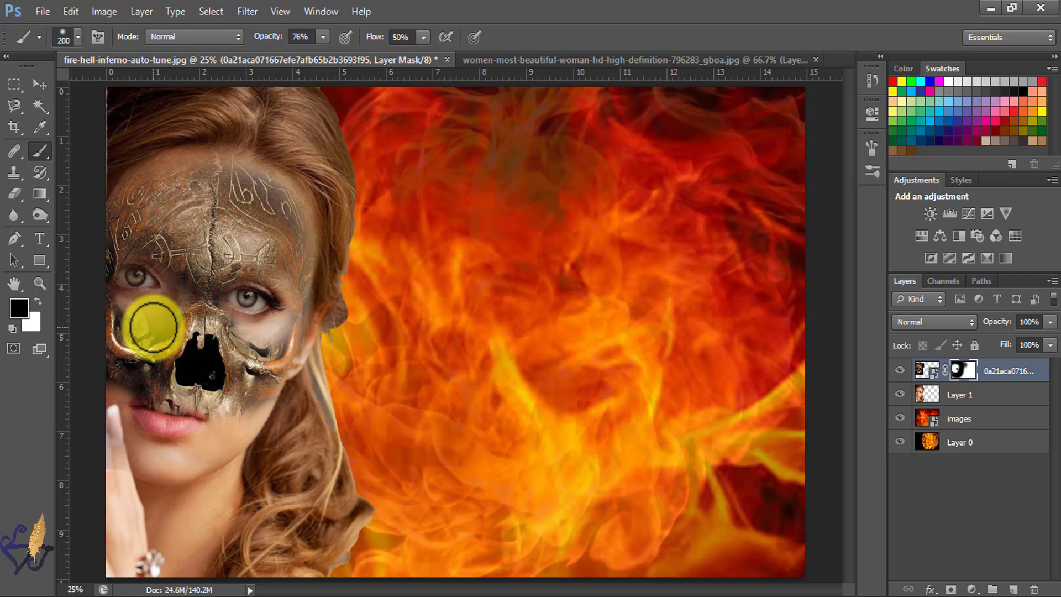
pyautogui.moveTo(153, 327)
pyautogui.mouseDown()
pyautogui.moveTo(214, 365)
pyautogui.moveTo(203, 369)
pyautogui.moveTo(195, 351)
pyautogui.moveTo(187, 370)
pyautogui.moveTo(198, 376)
pyautogui.moveTo(213, 375)
pyautogui.moveTo(210, 333)
pyautogui.moveTo(197, 378)
pyautogui.moveTo(228, 362)
pyautogui.moveTo(218, 253)
pyautogui.mouseUp()
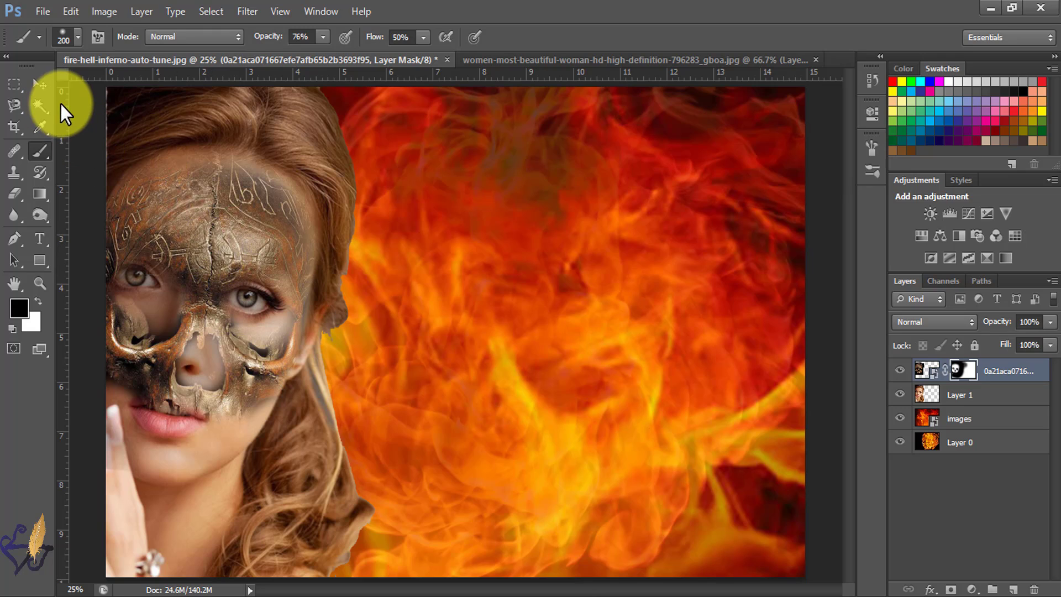
# Step: Set the skull layer's blending mode to Overlay
pyautogui.click(39, 85)
pyautogui.click(940, 322)
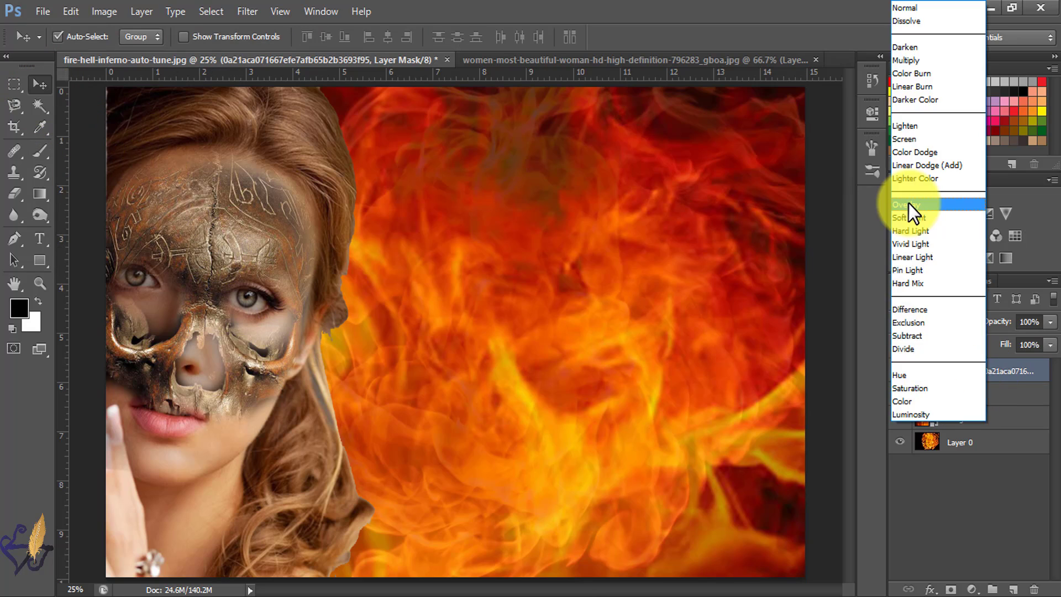
pyautogui.click(909, 204)
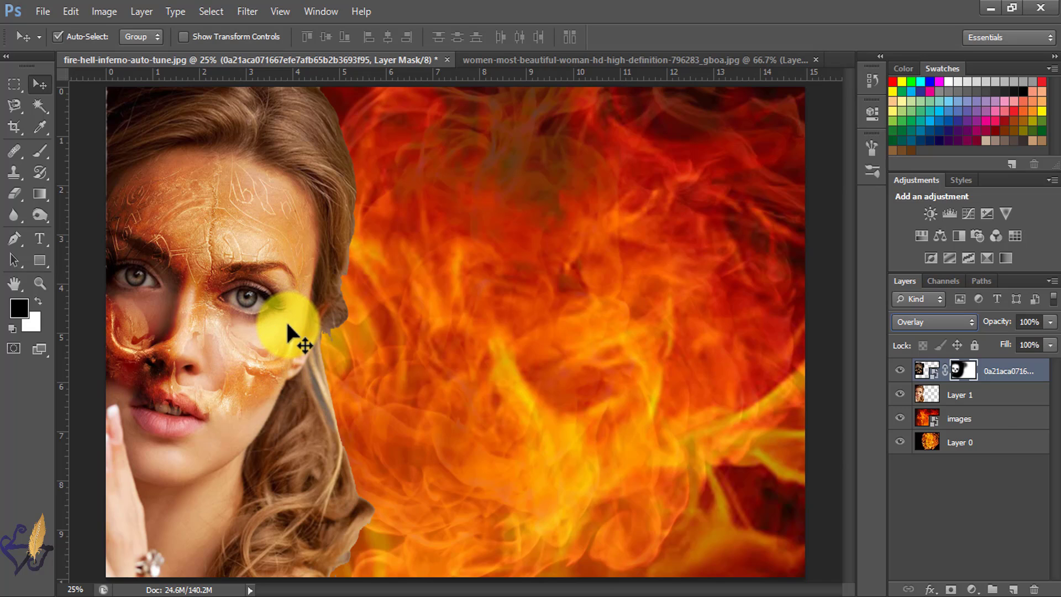
# Step: Add a layer mask to Layer 1 and paint out the grey fringe along the hair's outer edge
pyautogui.click(932, 407)
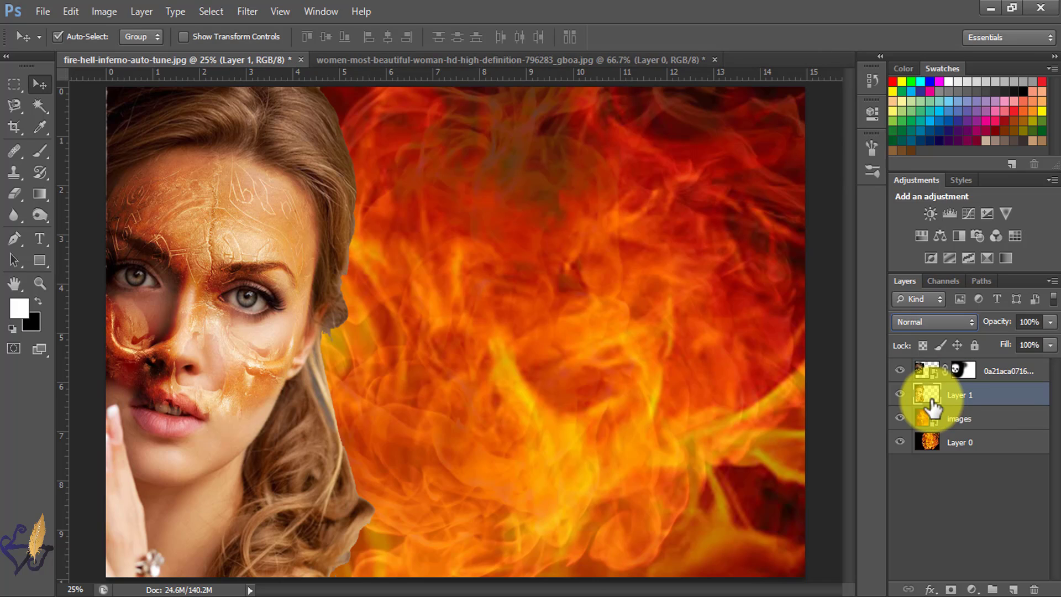
pyautogui.click(952, 589)
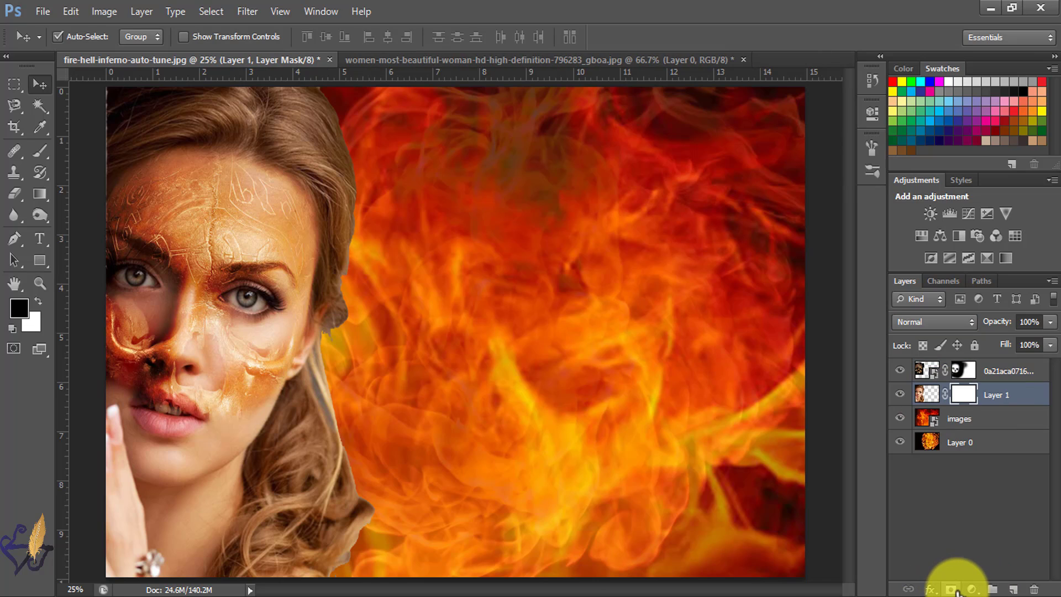
pyautogui.click(39, 150)
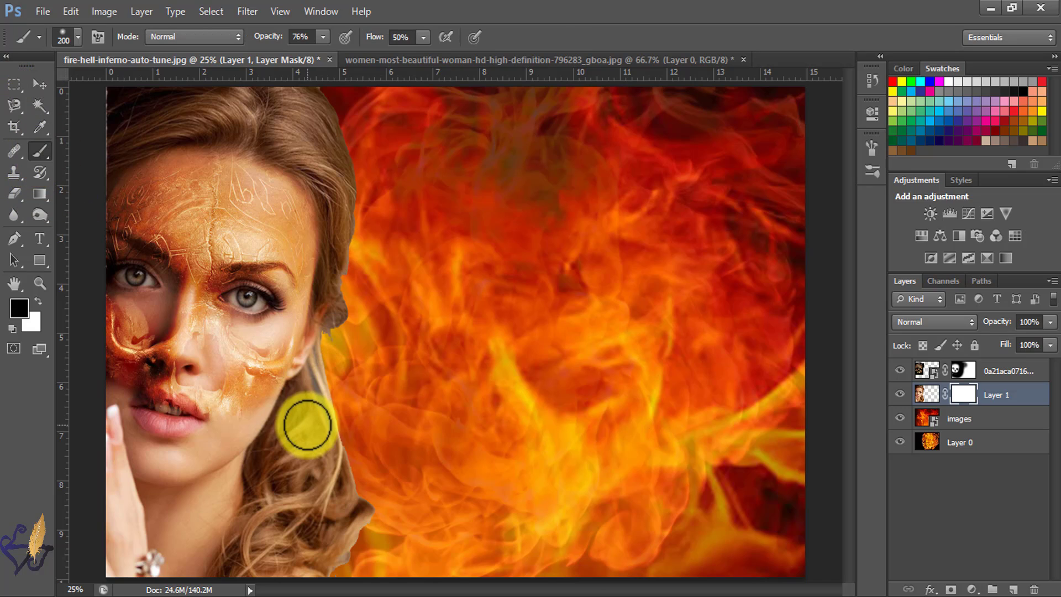
pyautogui.moveTo(308, 428)
pyautogui.mouseDown()
pyautogui.moveTo(320, 397)
pyautogui.moveTo(301, 484)
pyautogui.moveTo(310, 411)
pyautogui.moveTo(362, 241)
pyautogui.moveTo(331, 377)
pyautogui.moveTo(379, 199)
pyautogui.moveTo(351, 107)
pyautogui.moveTo(332, 93)
pyautogui.mouseUp()
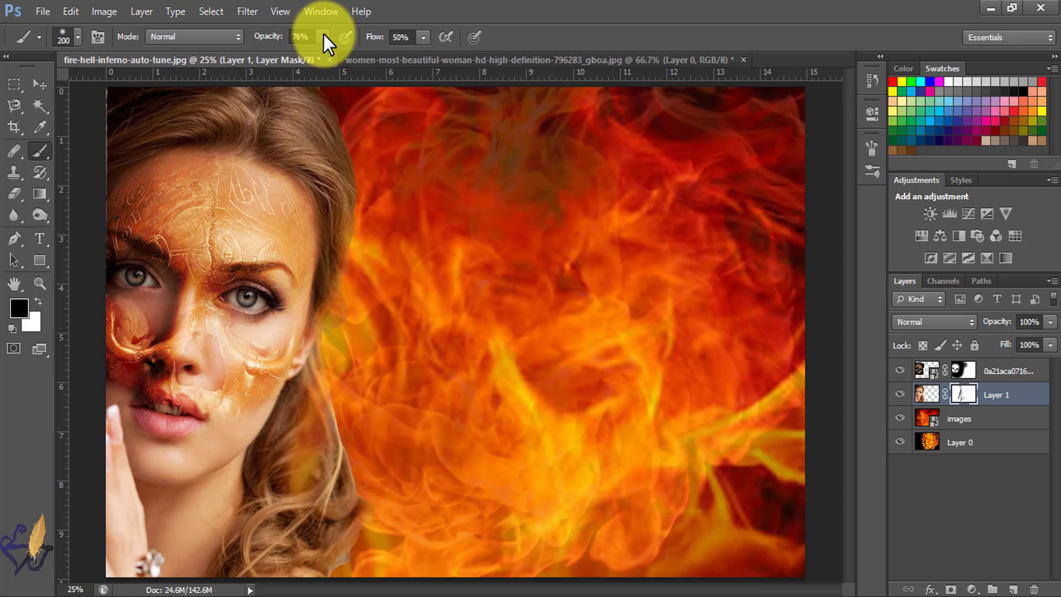
# Step: Lower the brush opacity to 35% and paint Layer 1's mask over the hair, neck and face to blend in the fire
pyautogui.moveTo(323, 36)
pyautogui.mouseDown()
pyautogui.moveTo(325, 57)
pyautogui.moveTo(302, 59)
pyautogui.mouseUp()
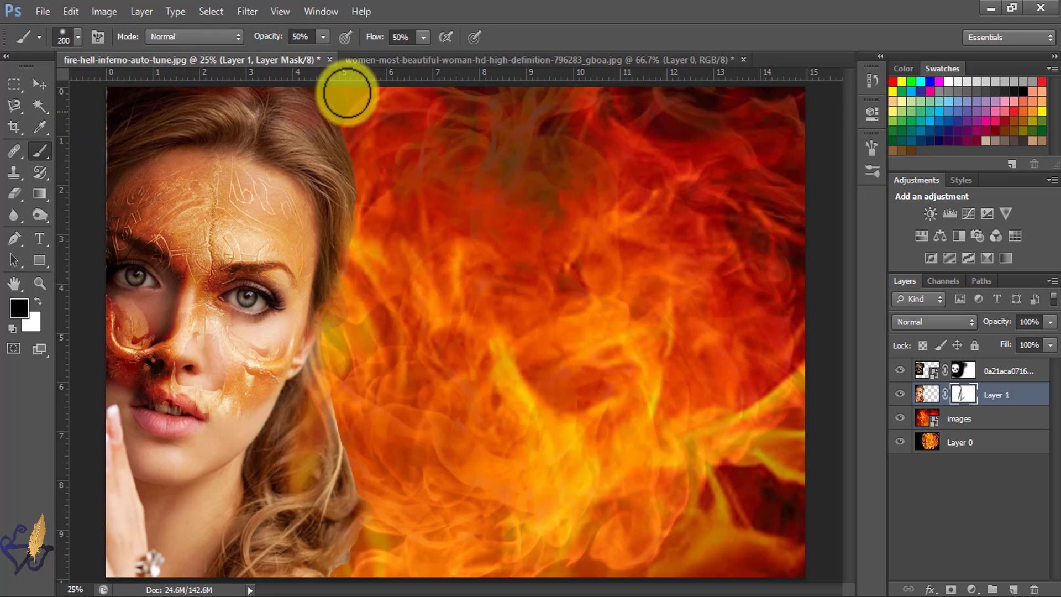
pyautogui.moveTo(326, 39); pyautogui.dragTo(310, 56)
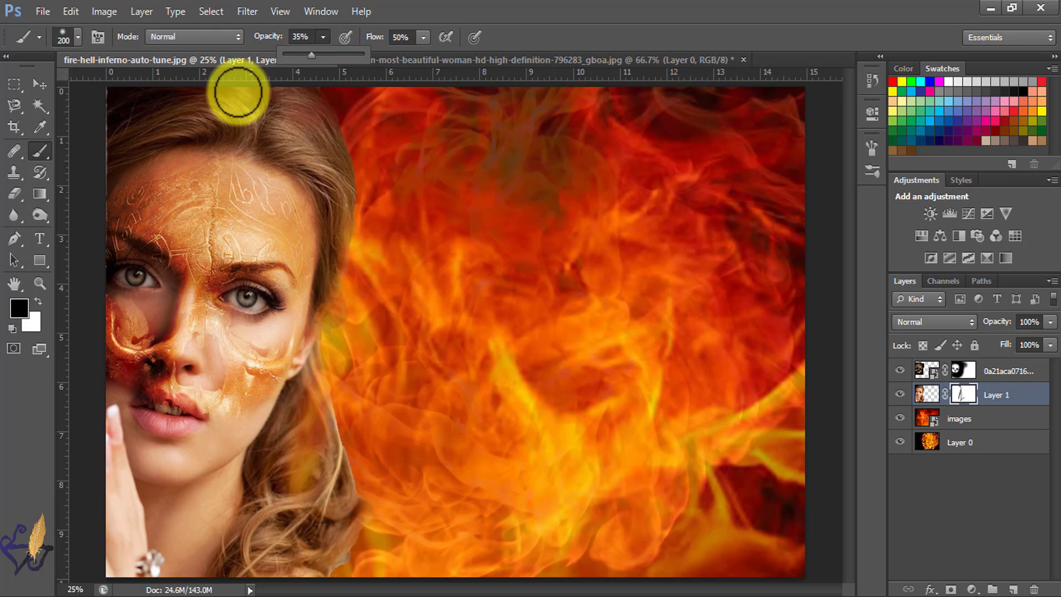
pyautogui.moveTo(335, 156)
pyautogui.mouseDown()
pyautogui.moveTo(285, 120)
pyautogui.moveTo(345, 232)
pyautogui.moveTo(300, 113)
pyautogui.moveTo(334, 259)
pyautogui.moveTo(301, 110)
pyautogui.moveTo(321, 225)
pyautogui.moveTo(328, 123)
pyautogui.moveTo(267, 115)
pyautogui.moveTo(141, 143)
pyautogui.moveTo(161, 128)
pyautogui.moveTo(103, 169)
pyautogui.moveTo(155, 128)
pyautogui.moveTo(300, 114)
pyautogui.moveTo(163, 98)
pyautogui.moveTo(293, 107)
pyautogui.moveTo(273, 93)
pyautogui.moveTo(282, 408)
pyautogui.moveTo(246, 371)
pyautogui.moveTo(242, 483)
pyautogui.moveTo(296, 395)
pyautogui.moveTo(255, 577)
pyautogui.moveTo(310, 440)
pyautogui.moveTo(312, 567)
pyautogui.moveTo(290, 546)
pyautogui.moveTo(302, 446)
pyautogui.moveTo(265, 505)
pyautogui.moveTo(312, 544)
pyautogui.mouseUp()
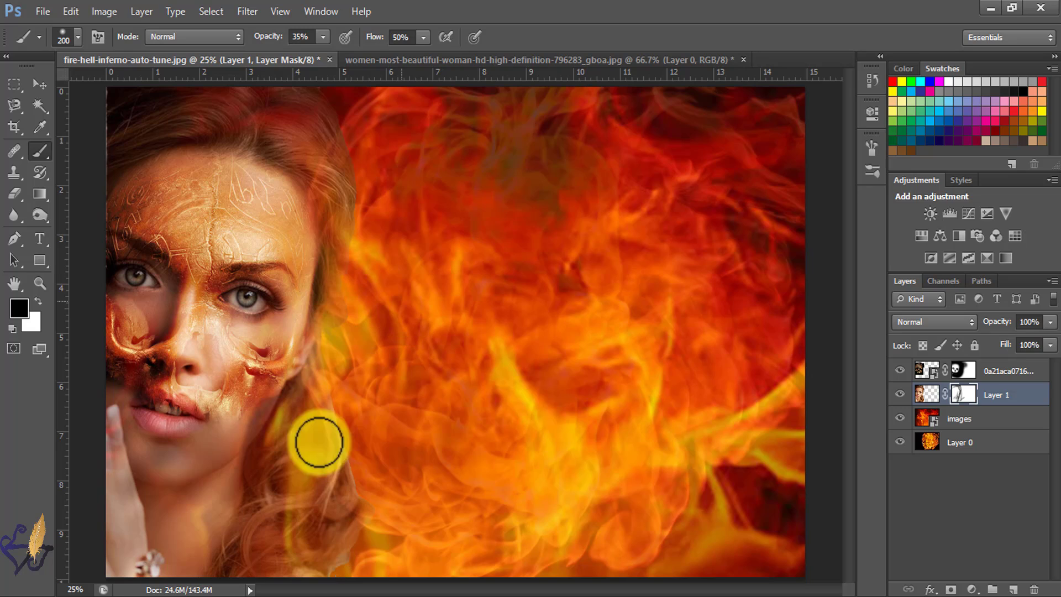
pyautogui.moveTo(167, 398)
pyautogui.mouseDown()
pyautogui.moveTo(185, 429)
pyautogui.moveTo(160, 434)
pyautogui.moveTo(190, 214)
pyautogui.moveTo(90, 247)
pyautogui.moveTo(279, 135)
pyautogui.moveTo(165, 112)
pyautogui.moveTo(149, 180)
pyautogui.moveTo(310, 215)
pyautogui.moveTo(294, 133)
pyautogui.moveTo(213, 293)
pyautogui.moveTo(284, 249)
pyautogui.moveTo(232, 403)
pyautogui.mouseUp()
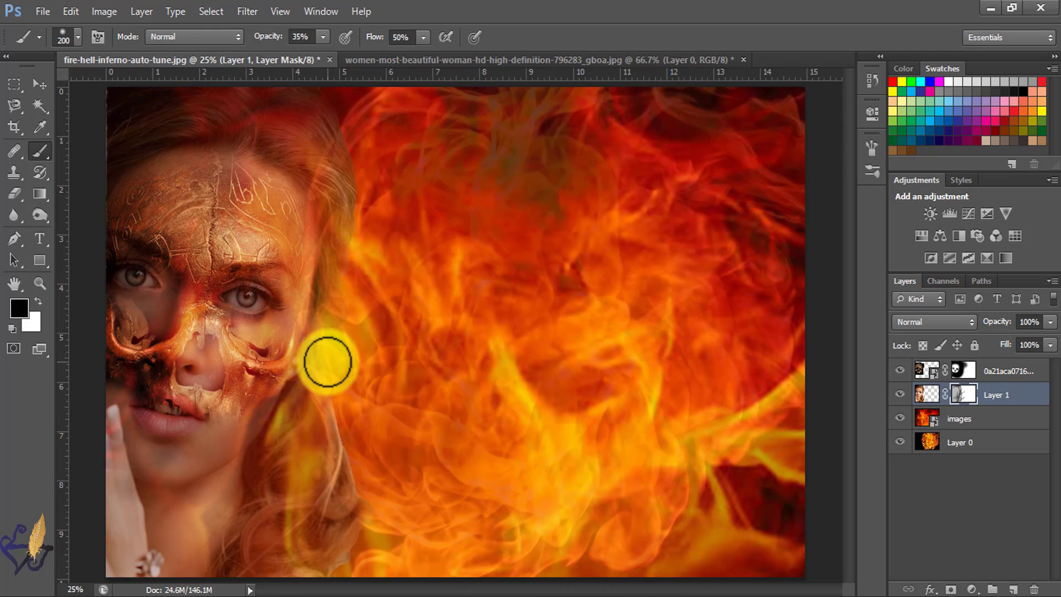
# Step: Move Layer 1 beneath the images layer and reduce the images layer's opacity to 51%
pyautogui.press('x')
pyautogui.press('v')
pyautogui.click(927, 394)
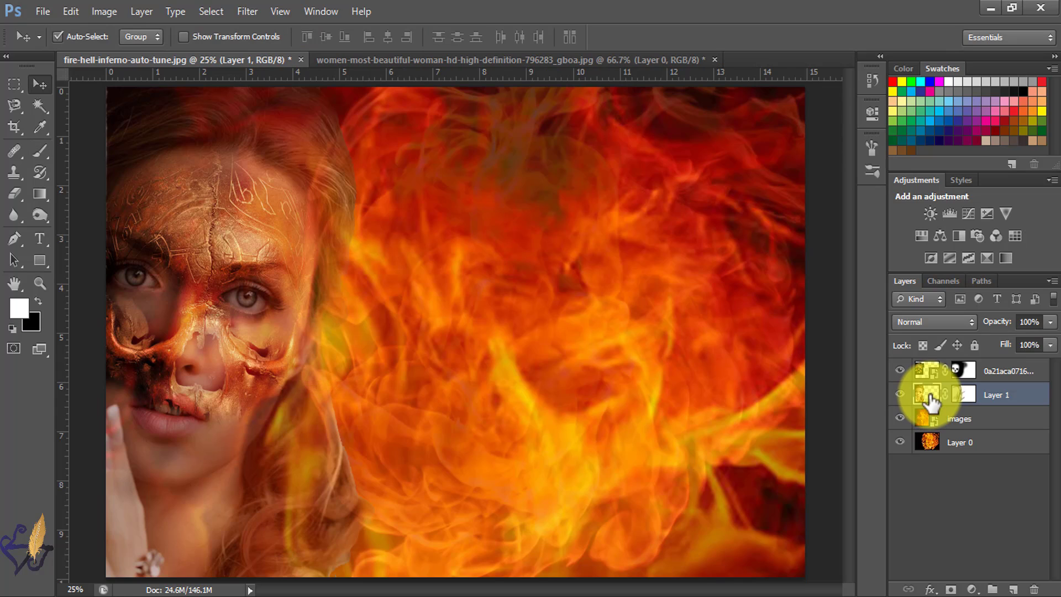
pyautogui.moveTo(930, 399); pyautogui.dragTo(927, 429)
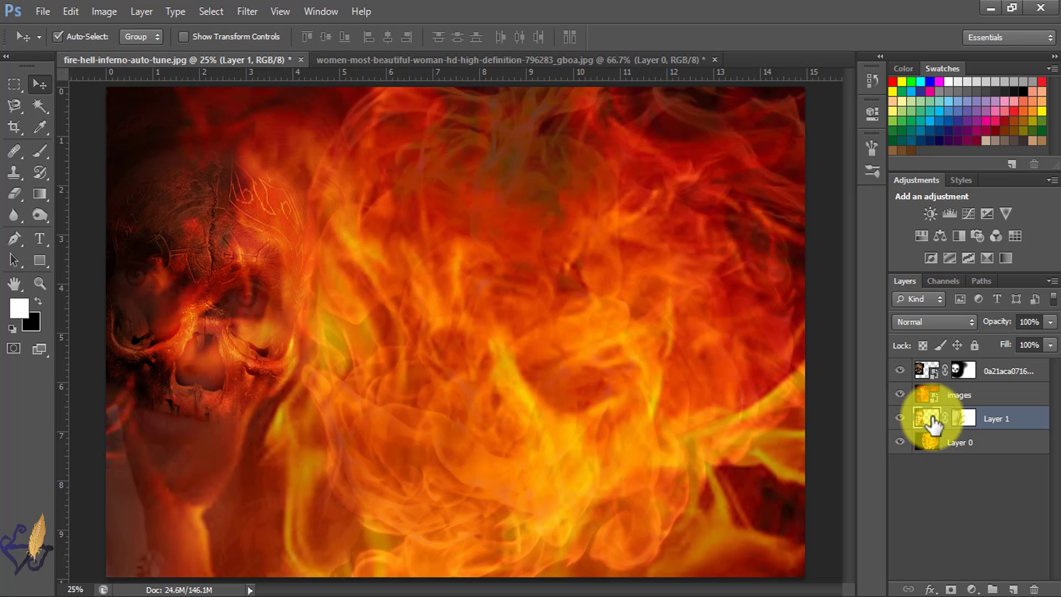
pyautogui.click(933, 396)
pyautogui.click(924, 421)
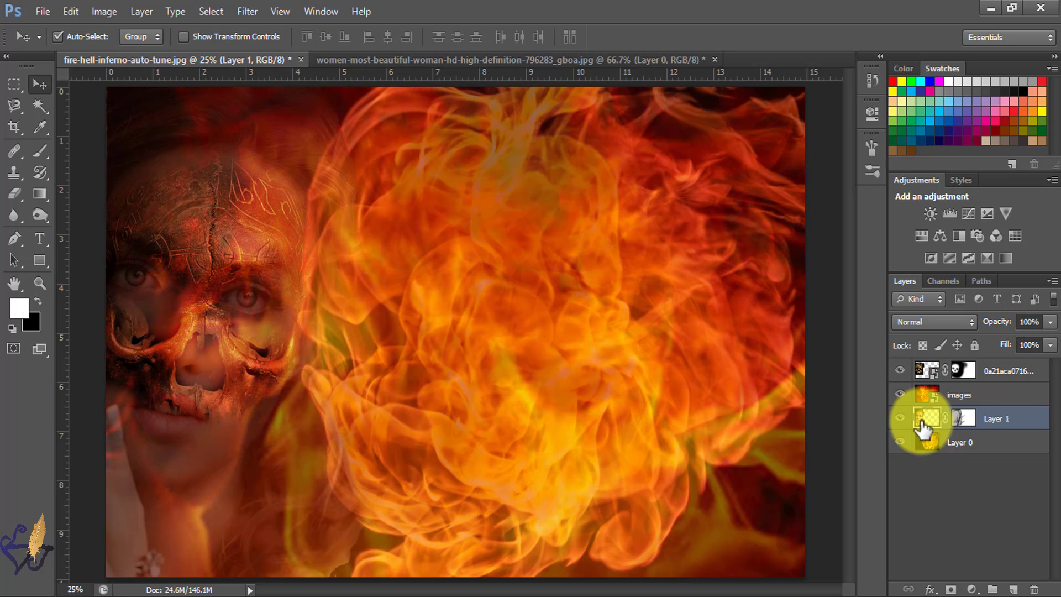
# Step: Duplicate the masked Layer 1 twice to strengthen the woman's portrait under the fire
pyautogui.hotkey('ctrl', 'j')
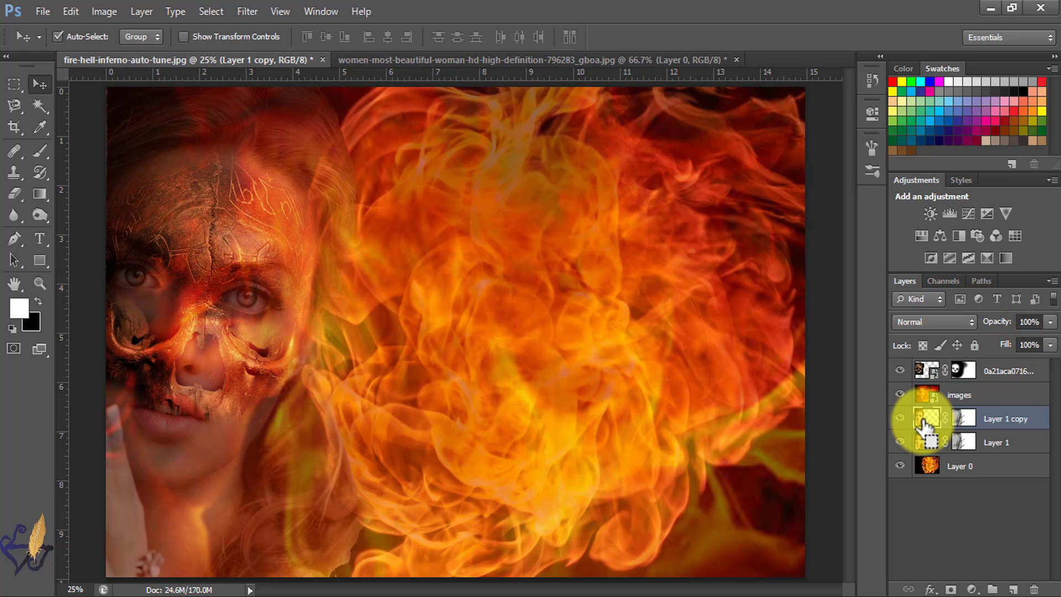
pyautogui.hotkey('ctrl', 'j')
pyautogui.click(957, 376)
pyautogui.hotkey('ctrl', 'j')
pyautogui.press('x')
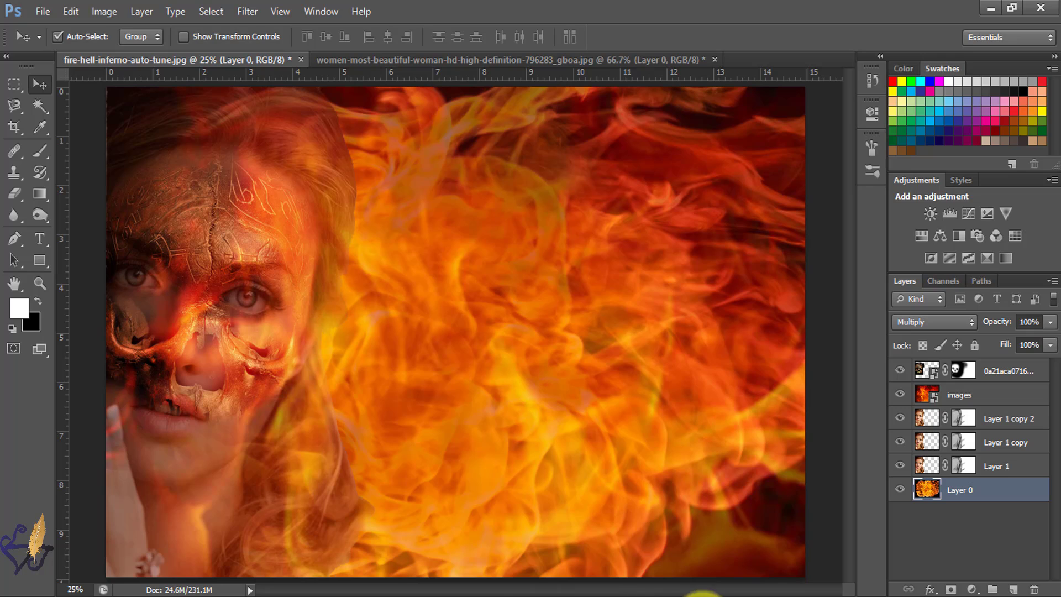
# Step: Place skull-765477_960_720.jpg into the composite above Layer 0, scaled down over the upper right of the fire
pyautogui.click(409, 590)
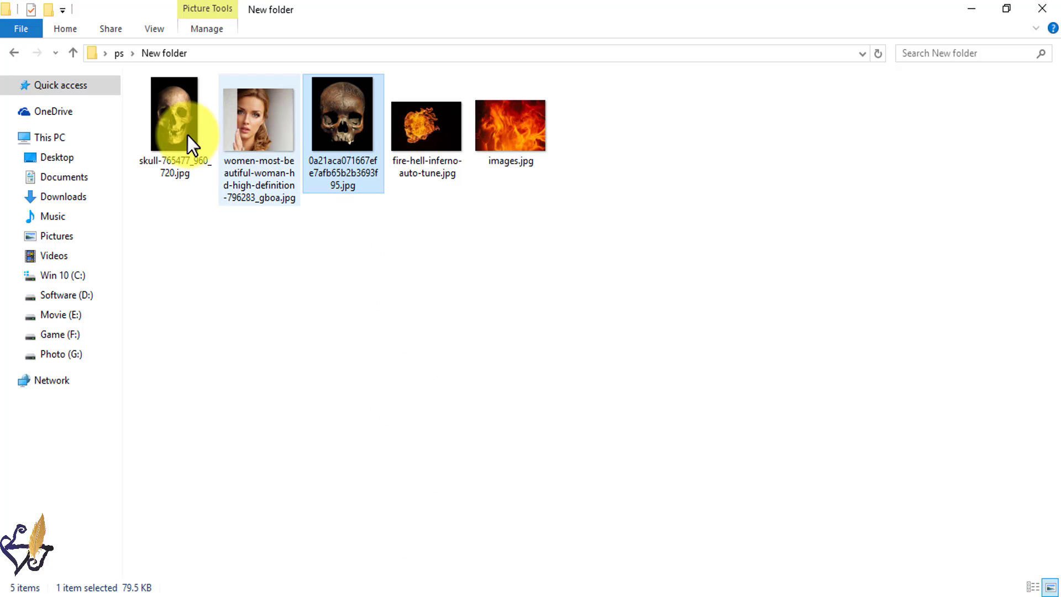
pyautogui.moveTo(171, 125); pyautogui.dragTo(613, 390)
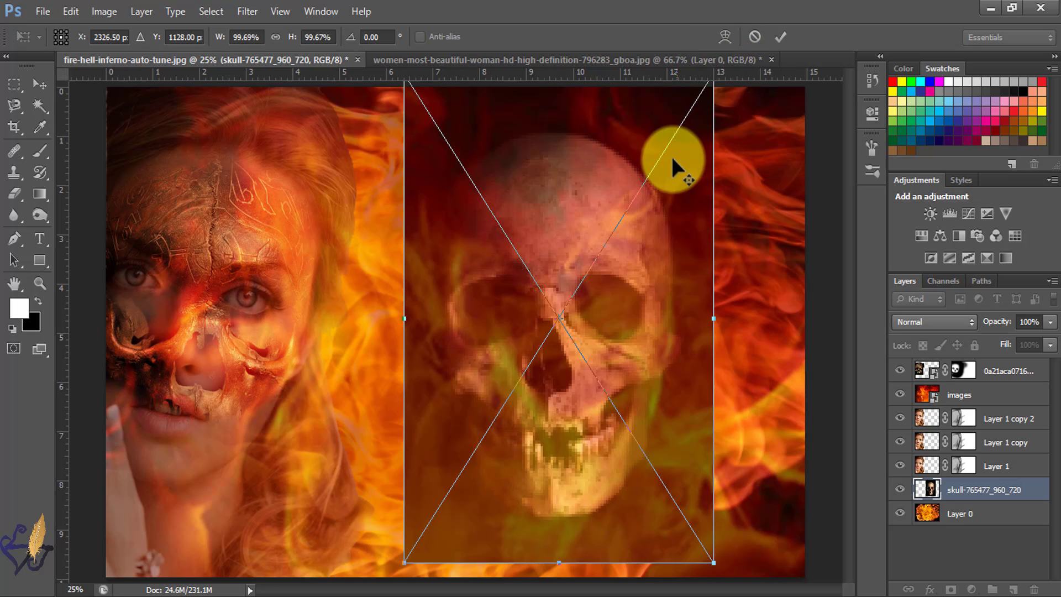
pyautogui.moveTo(661, 224); pyautogui.dragTo(668, 255)
pyautogui.moveTo(726, 118); pyautogui.dragTo(662, 217)
pyautogui.moveTo(603, 368); pyautogui.dragTo(677, 233)
pyautogui.hotkey('shift', 'alt', 'm')
pyautogui.press('Return')
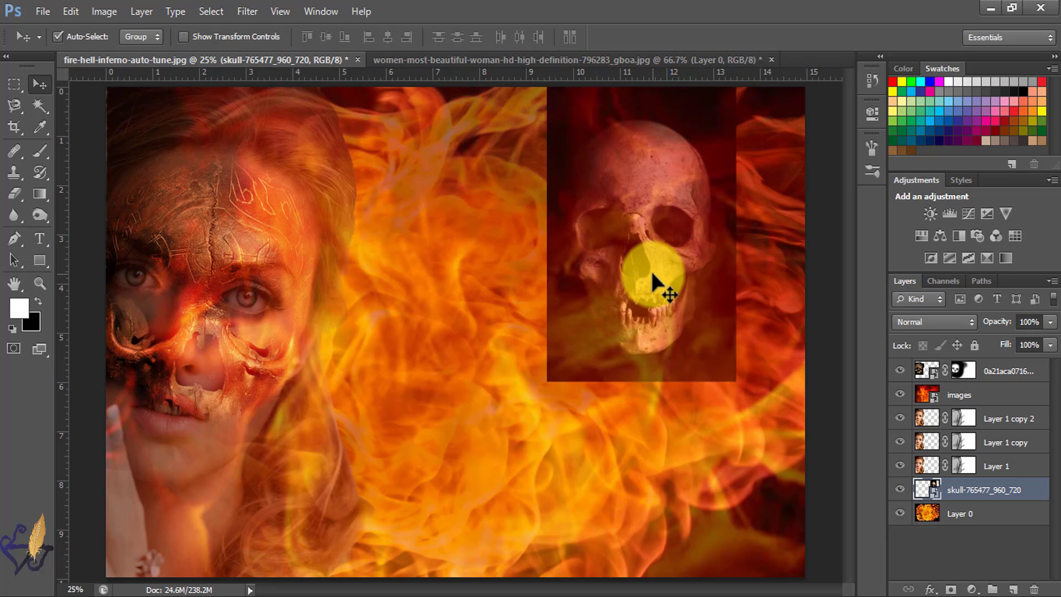
# Step: Bring the new skull layer to the top of the layer stack and shift it down about 0.75 in
pyautogui.click(651, 269)
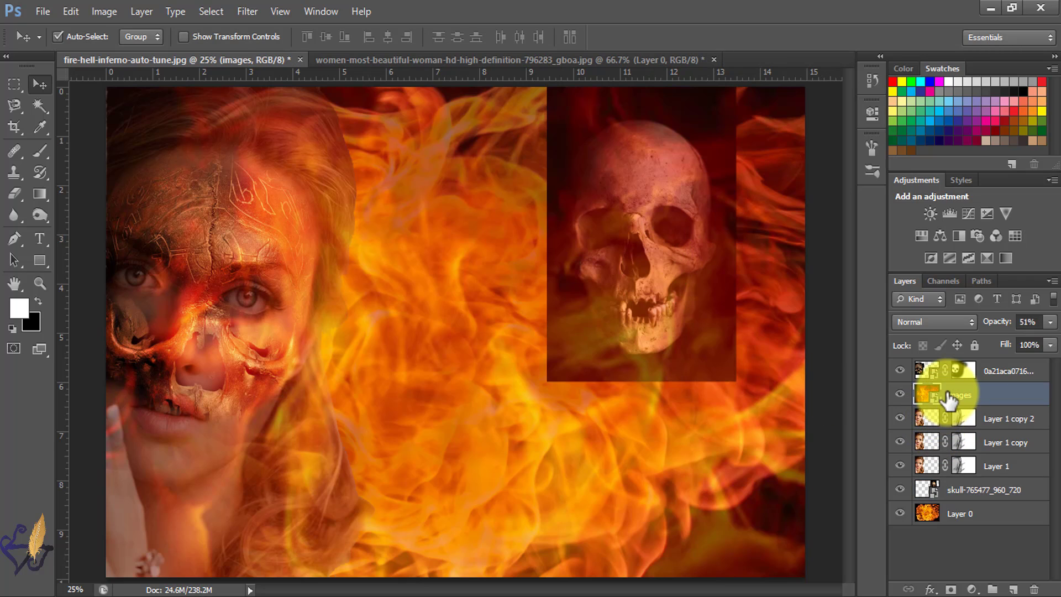
pyautogui.moveTo(948, 394); pyautogui.dragTo(951, 363)
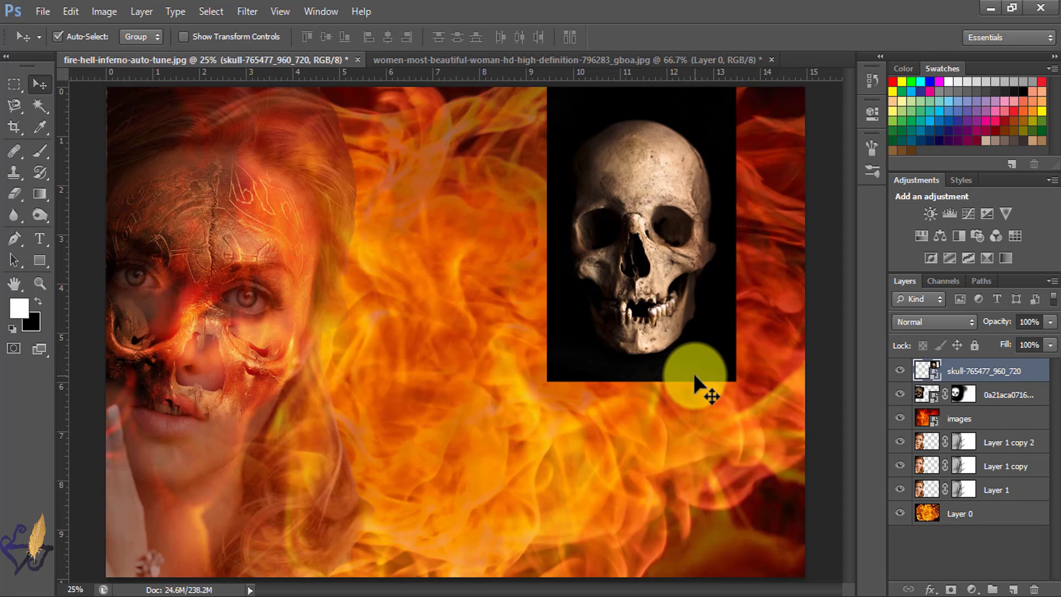
pyautogui.moveTo(658, 269); pyautogui.dragTo(657, 306)
pyautogui.moveTo(657, 307); pyautogui.dragTo(663, 303)
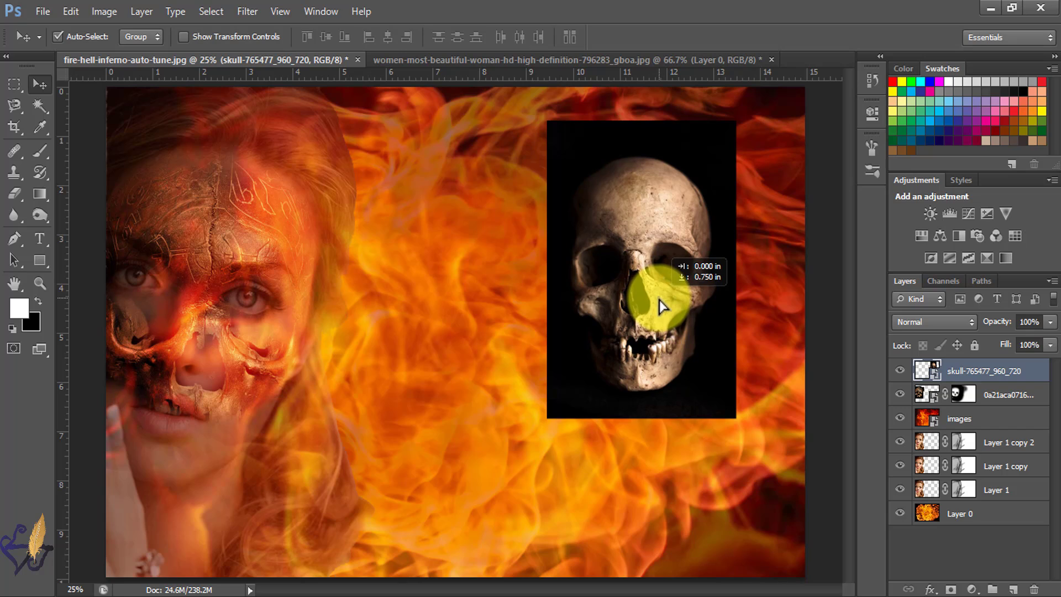
# Step: Add a layer mask to the new skull and paint out its black background with a brush at 100% opacity
pyautogui.click(951, 591)
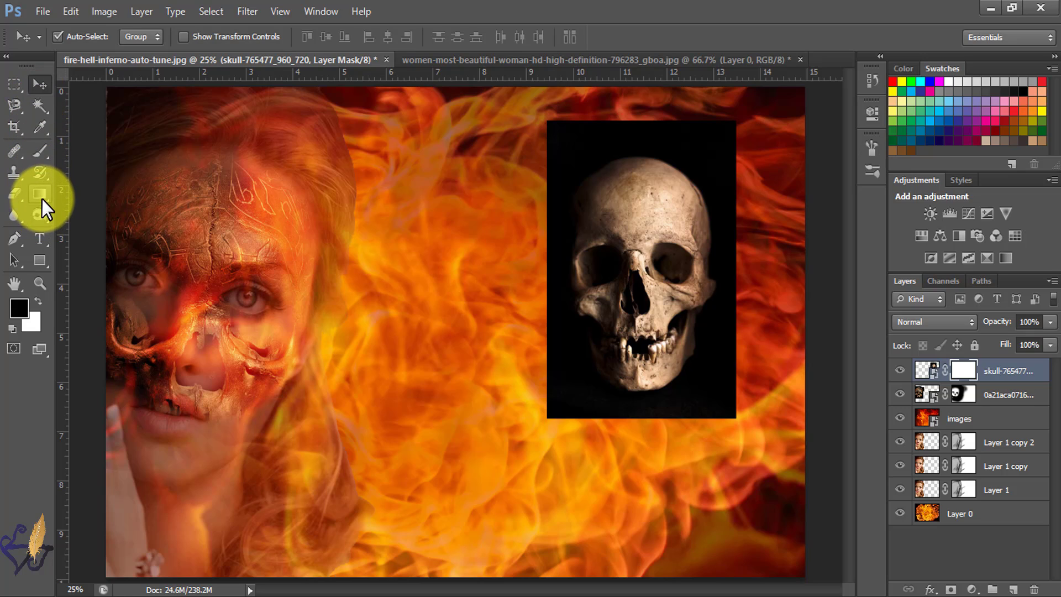
pyautogui.click(41, 155)
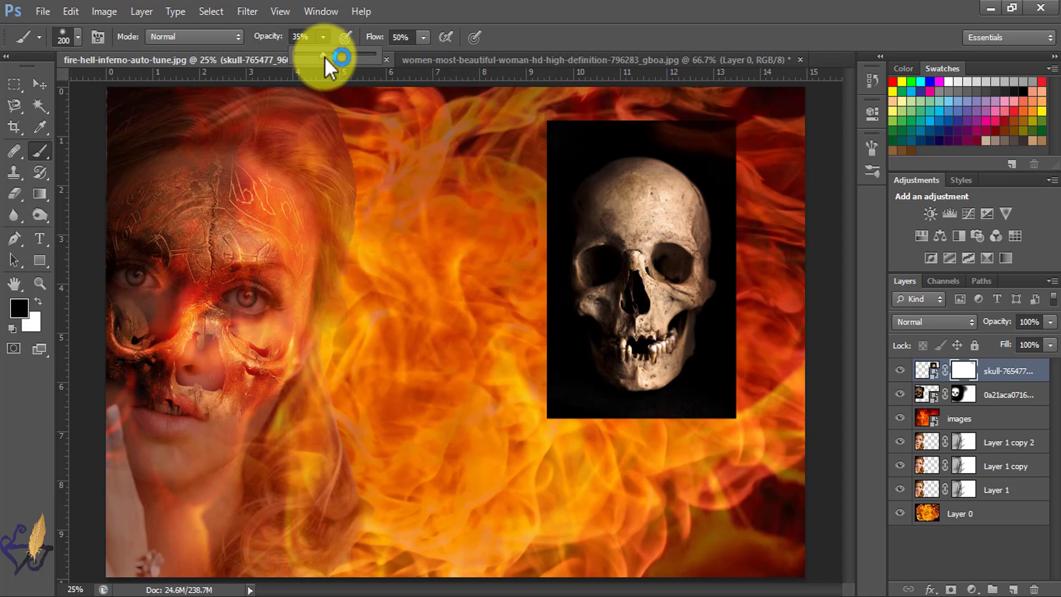
pyautogui.moveTo(323, 57); pyautogui.dragTo(456, 56)
pyautogui.moveTo(538, 145)
pyautogui.mouseDown()
pyautogui.moveTo(522, 159)
pyautogui.moveTo(514, 227)
pyautogui.mouseUp()
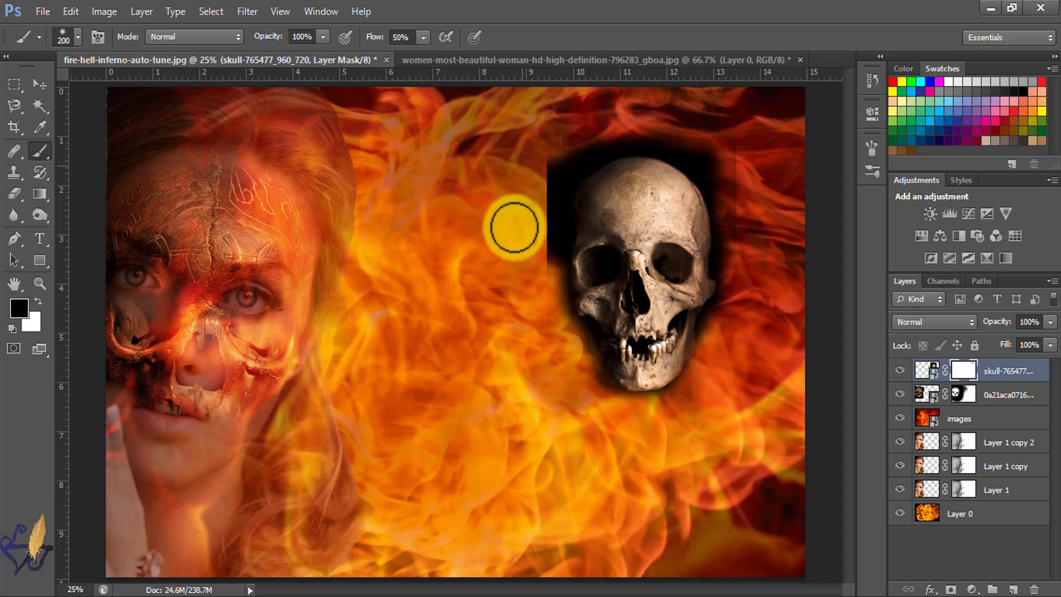
pyautogui.moveTo(537, 138)
pyautogui.mouseDown()
pyautogui.moveTo(522, 189)
pyautogui.moveTo(557, 143)
pyautogui.moveTo(542, 264)
pyautogui.moveTo(581, 155)
pyautogui.moveTo(665, 144)
pyautogui.moveTo(707, 158)
pyautogui.moveTo(725, 179)
pyautogui.moveTo(681, 144)
pyautogui.moveTo(725, 216)
pyautogui.moveTo(730, 286)
pyautogui.moveTo(711, 344)
pyautogui.moveTo(748, 280)
pyautogui.moveTo(723, 259)
pyautogui.moveTo(737, 224)
pyautogui.moveTo(734, 135)
pyautogui.moveTo(732, 171)
pyautogui.moveTo(695, 149)
pyautogui.moveTo(563, 291)
pyautogui.moveTo(591, 383)
pyautogui.moveTo(696, 422)
pyautogui.moveTo(775, 320)
pyautogui.moveTo(723, 222)
pyautogui.moveTo(727, 286)
pyautogui.moveTo(747, 324)
pyautogui.moveTo(741, 351)
pyautogui.moveTo(712, 370)
pyautogui.moveTo(698, 414)
pyautogui.mouseUp()
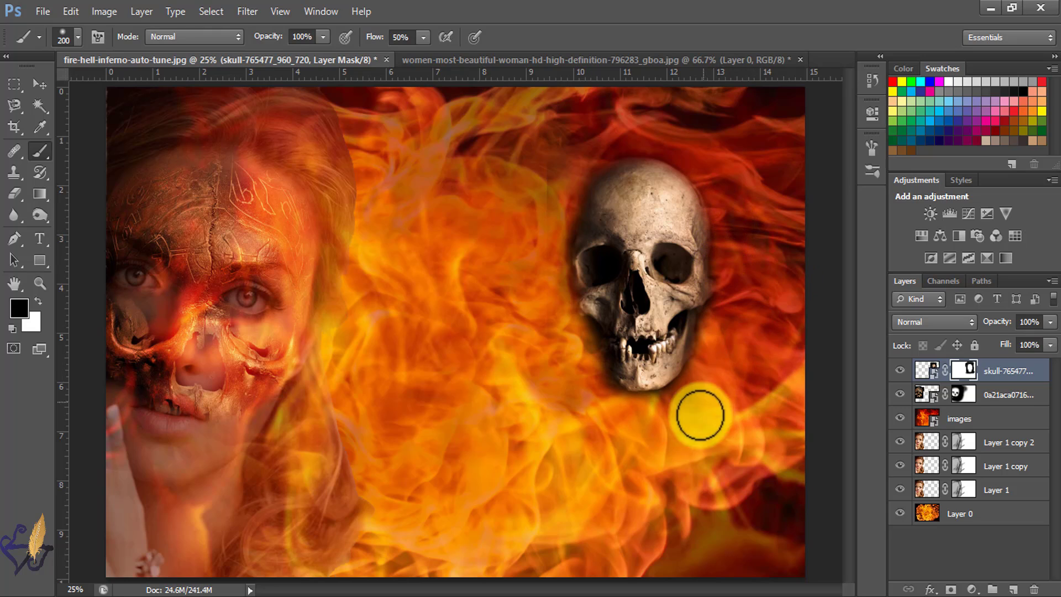
# Step: Move the new skull layer beneath the images layer and mask out its eye sockets with a size 125 brush
pyautogui.moveTo(922, 375); pyautogui.dragTo(913, 426)
pyautogui.press('x')
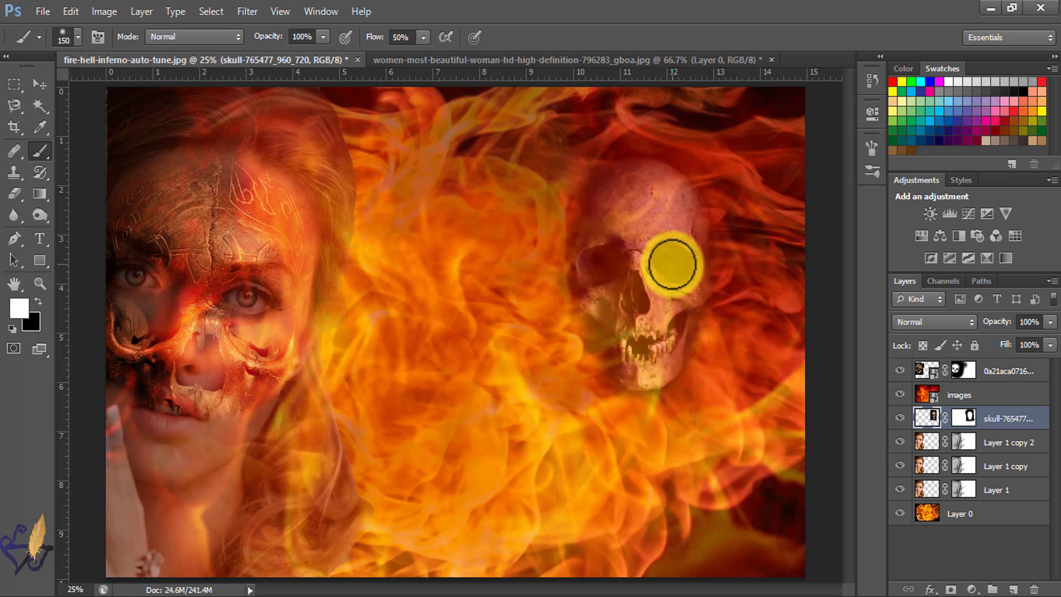
pyautogui.moveTo(660, 256); pyautogui.dragTo(677, 264)
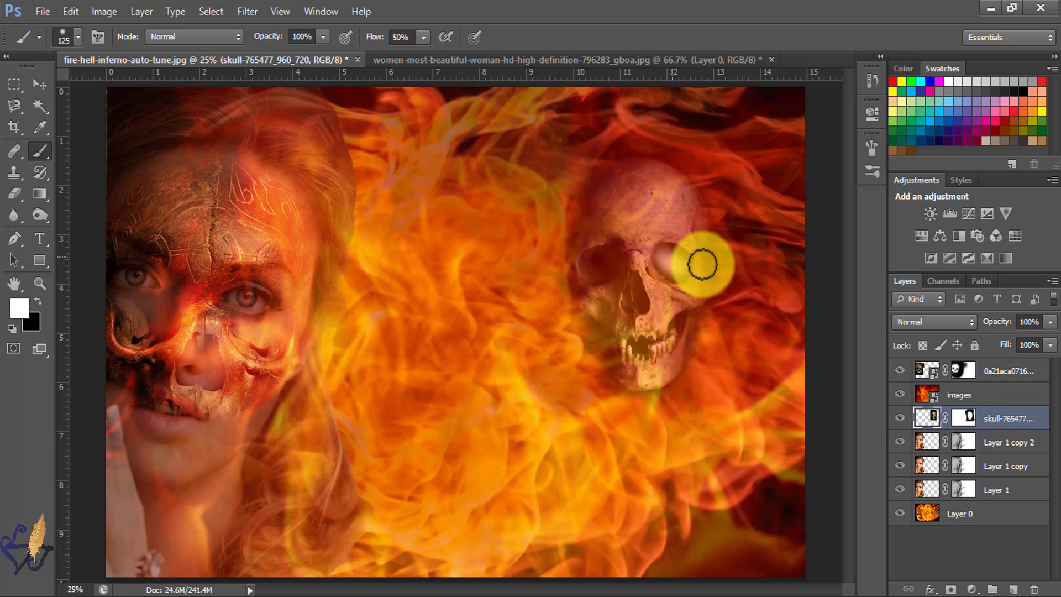
pyautogui.hotkey('ctrl', '\\')
pyautogui.press('x')
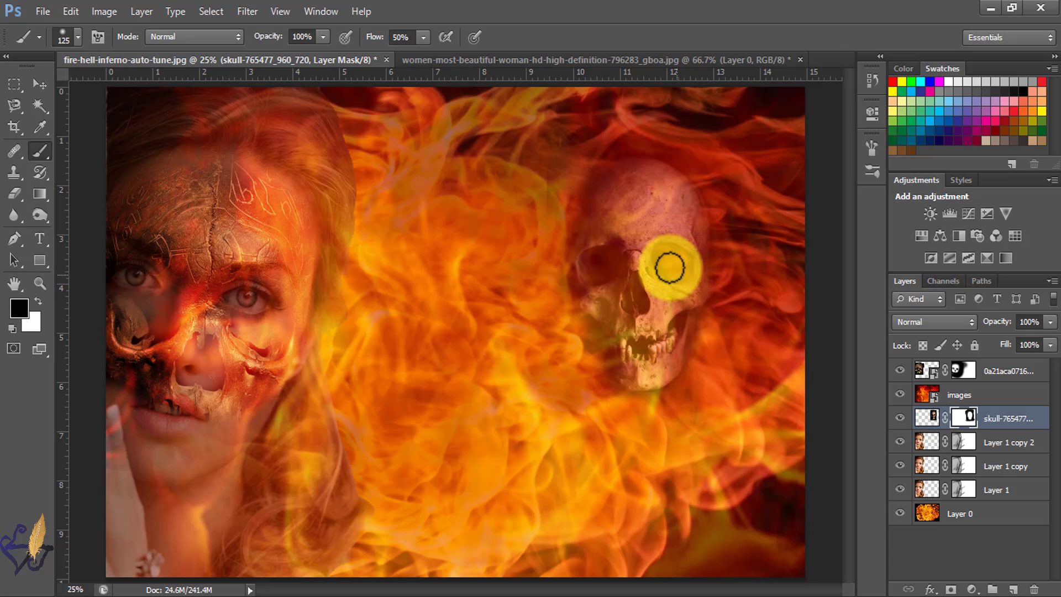
pyautogui.moveTo(686, 259); pyautogui.dragTo(681, 270)
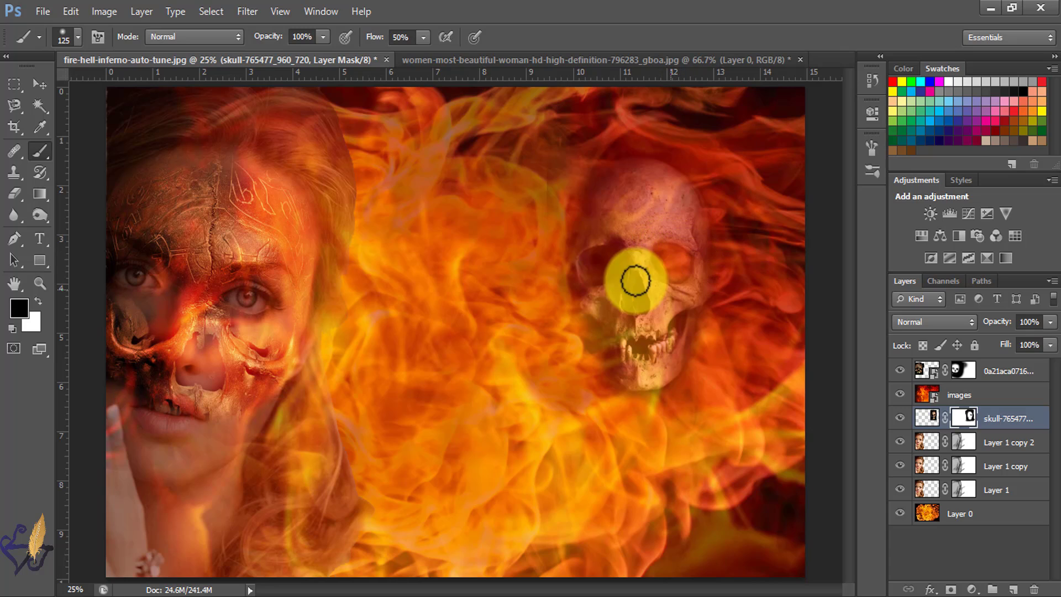
pyautogui.click(601, 261)
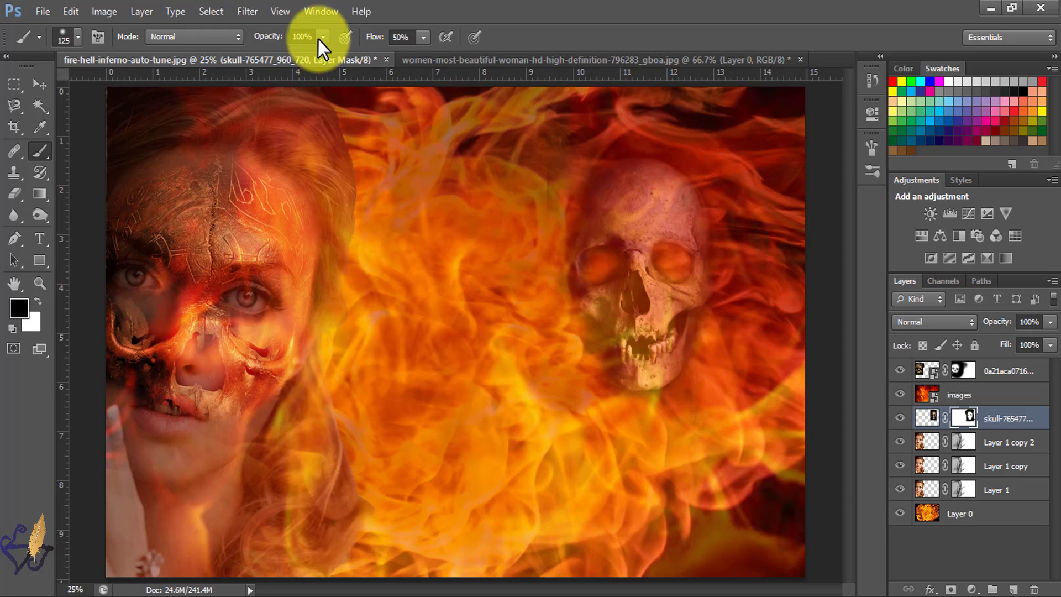
# Step: Lower the brush opacity to 81% and paint the new skull's mask over the viewer's-left eye socket and the jaw
pyautogui.moveTo(315, 56); pyautogui.dragTo(308, 58)
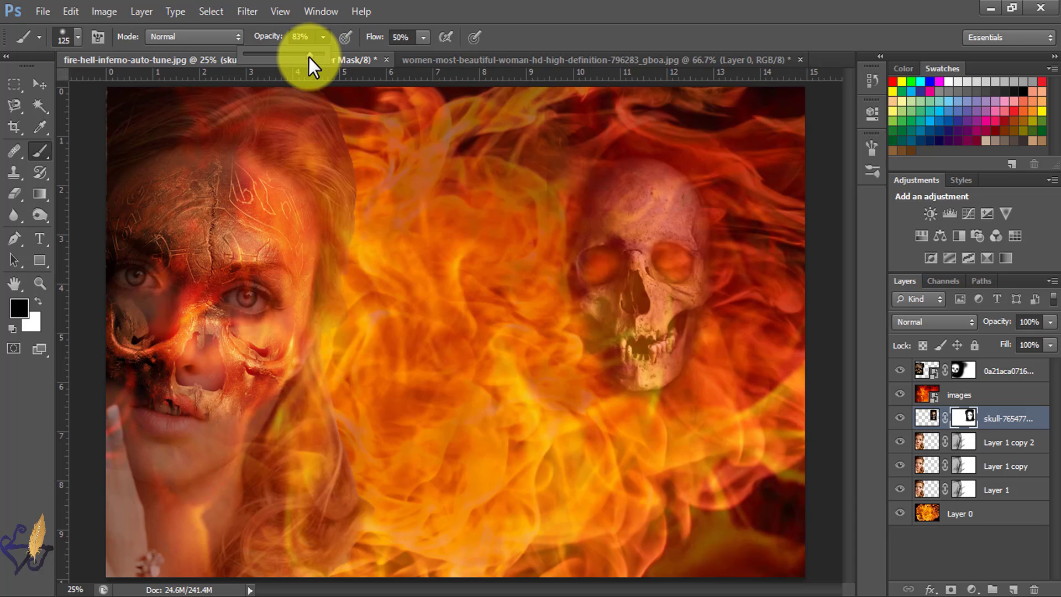
pyautogui.click(591, 260)
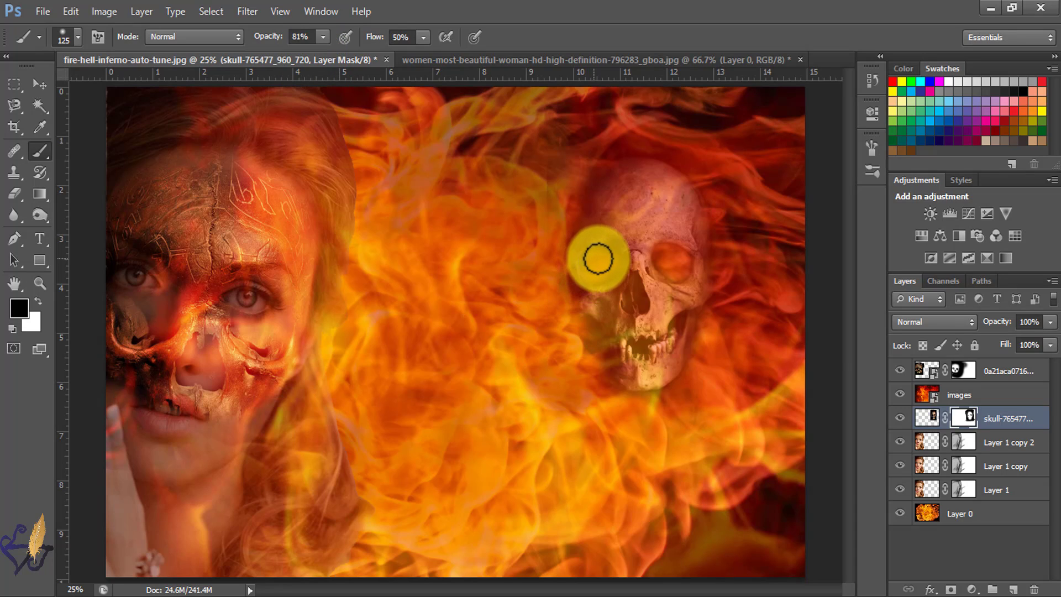
pyautogui.moveTo(611, 266)
pyautogui.mouseDown()
pyautogui.moveTo(579, 267)
pyautogui.moveTo(571, 292)
pyautogui.moveTo(571, 277)
pyautogui.moveTo(591, 360)
pyautogui.moveTo(646, 353)
pyautogui.moveTo(635, 343)
pyautogui.moveTo(648, 346)
pyautogui.moveTo(680, 319)
pyautogui.moveTo(676, 332)
pyautogui.moveTo(679, 317)
pyautogui.moveTo(665, 347)
pyautogui.moveTo(609, 343)
pyautogui.moveTo(602, 358)
pyautogui.moveTo(666, 370)
pyautogui.moveTo(692, 337)
pyautogui.moveTo(696, 348)
pyautogui.moveTo(663, 384)
pyautogui.mouseUp()
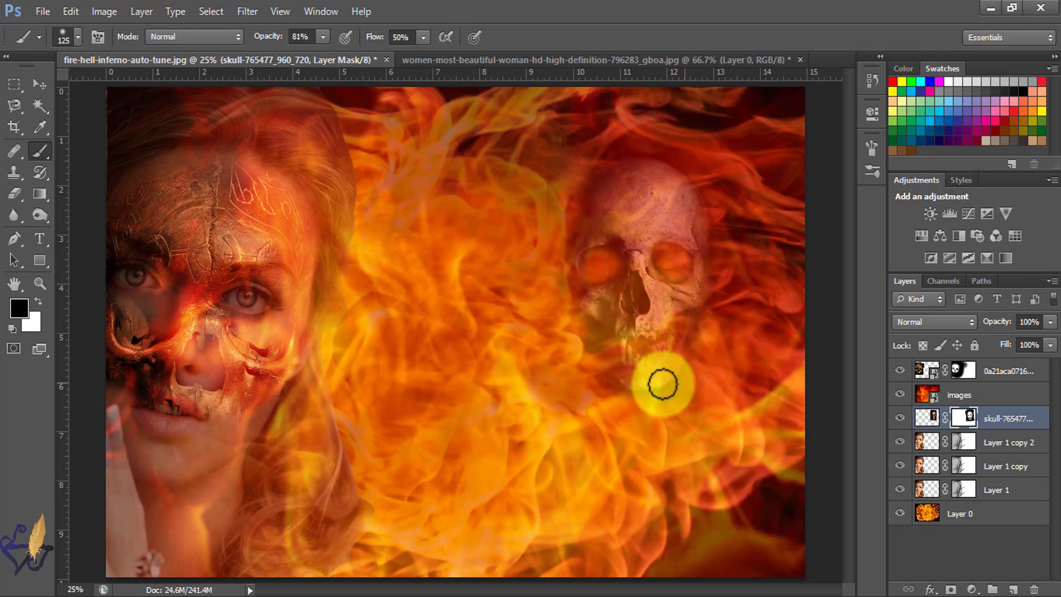
# Step: Lower the brush opacity to 32% and paint the new skull's mask over the cranium to blend it into the fire
pyautogui.click(322, 37)
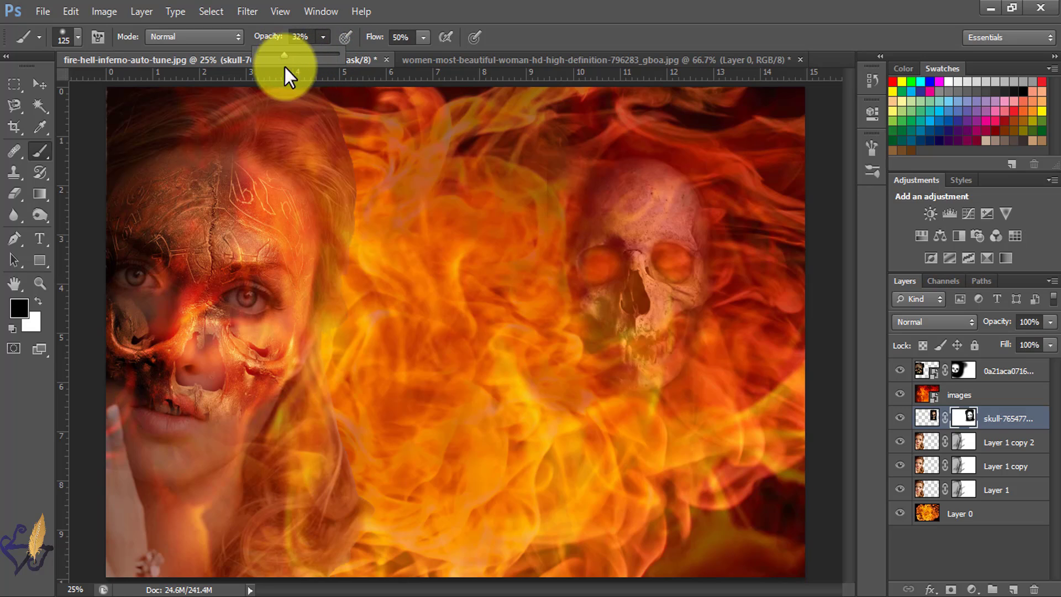
pyautogui.click(585, 192)
pyautogui.moveTo(568, 233)
pyautogui.mouseDown()
pyautogui.moveTo(724, 180)
pyautogui.moveTo(634, 179)
pyautogui.moveTo(702, 196)
pyautogui.moveTo(665, 168)
pyautogui.moveTo(716, 217)
pyautogui.moveTo(658, 193)
pyautogui.moveTo(644, 213)
pyautogui.moveTo(648, 244)
pyautogui.moveTo(654, 187)
pyautogui.moveTo(657, 331)
pyautogui.moveTo(628, 281)
pyautogui.moveTo(629, 306)
pyautogui.moveTo(633, 283)
pyautogui.moveTo(665, 327)
pyautogui.moveTo(672, 367)
pyautogui.moveTo(655, 396)
pyautogui.moveTo(710, 221)
pyautogui.moveTo(646, 162)
pyautogui.moveTo(627, 179)
pyautogui.moveTo(643, 214)
pyautogui.moveTo(689, 234)
pyautogui.moveTo(710, 285)
pyautogui.moveTo(622, 355)
pyautogui.moveTo(595, 397)
pyautogui.moveTo(658, 412)
pyautogui.moveTo(704, 467)
pyautogui.moveTo(634, 466)
pyautogui.moveTo(467, 424)
pyautogui.mouseUp()
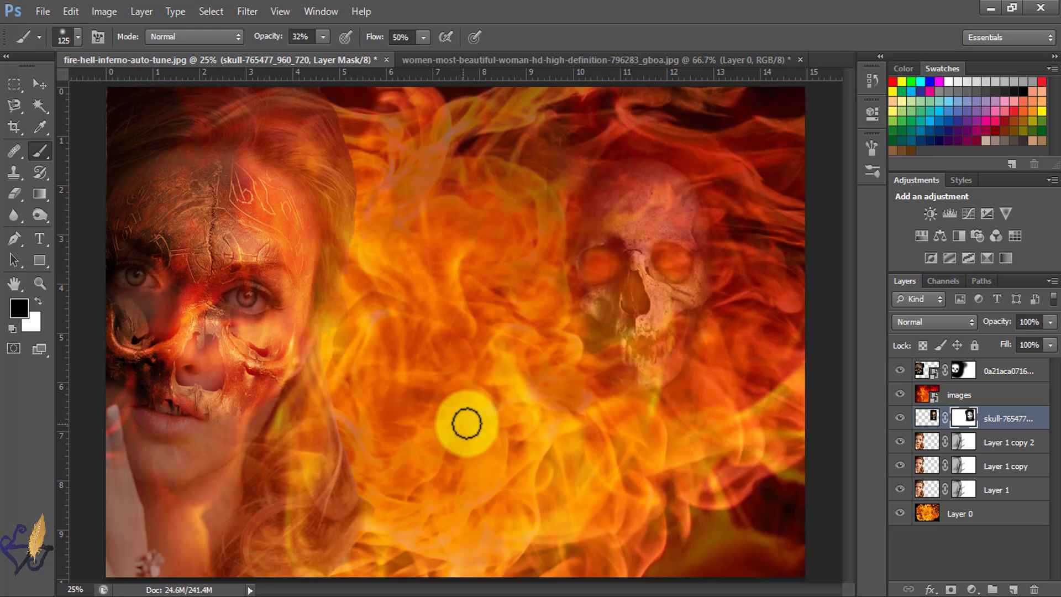